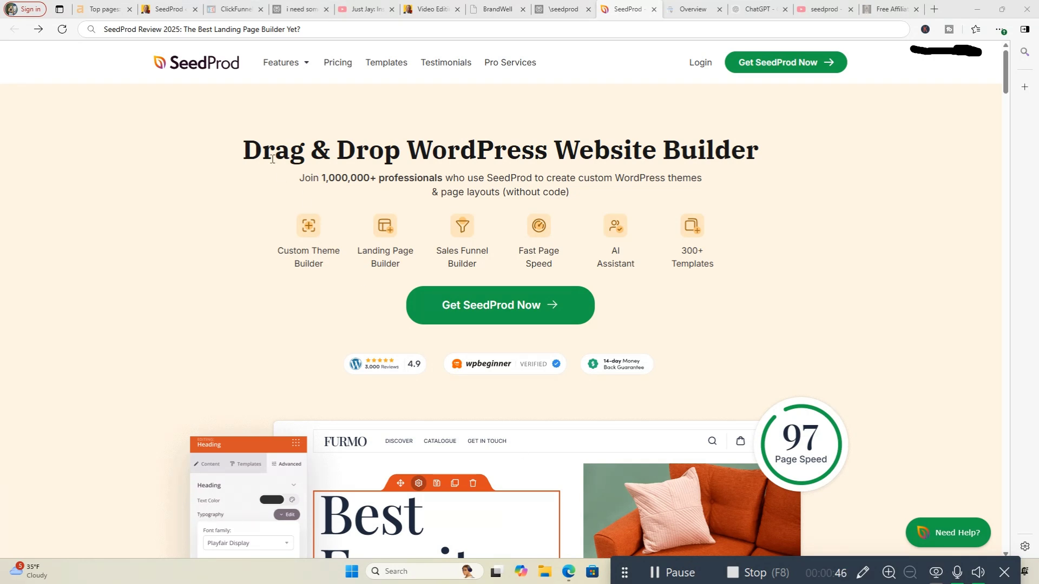
Step: Open the live free video editing book landing page and examine its headline, benefit list and email sign-up form
mouse_move(174, 16)
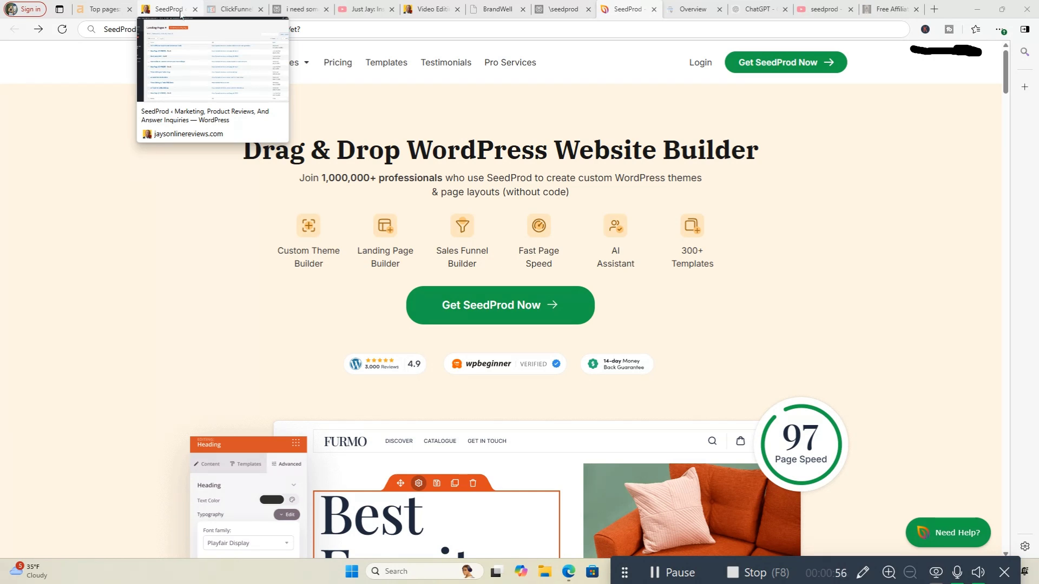
left_click(180, 11)
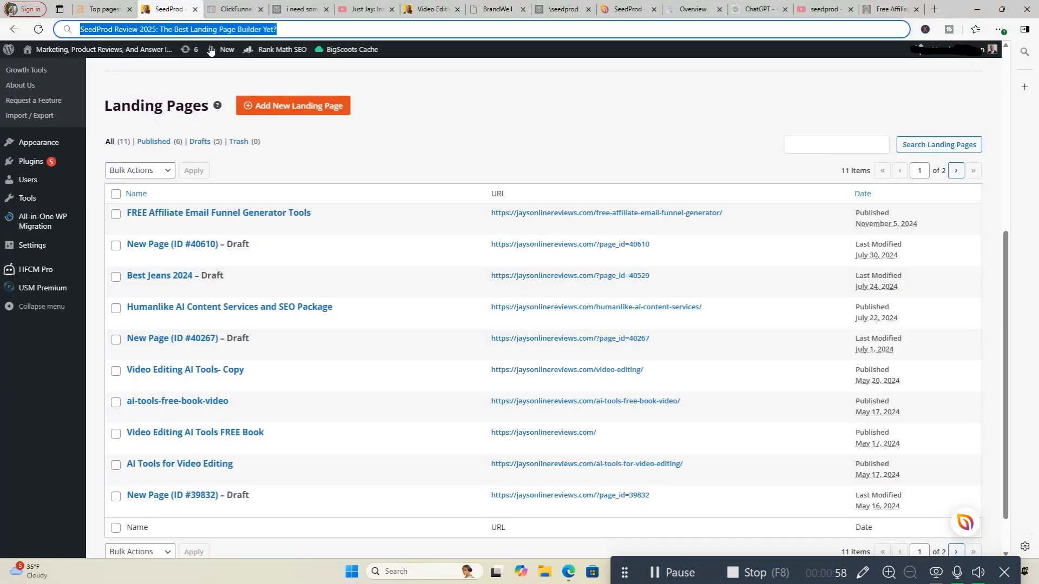
left_click(428, 11)
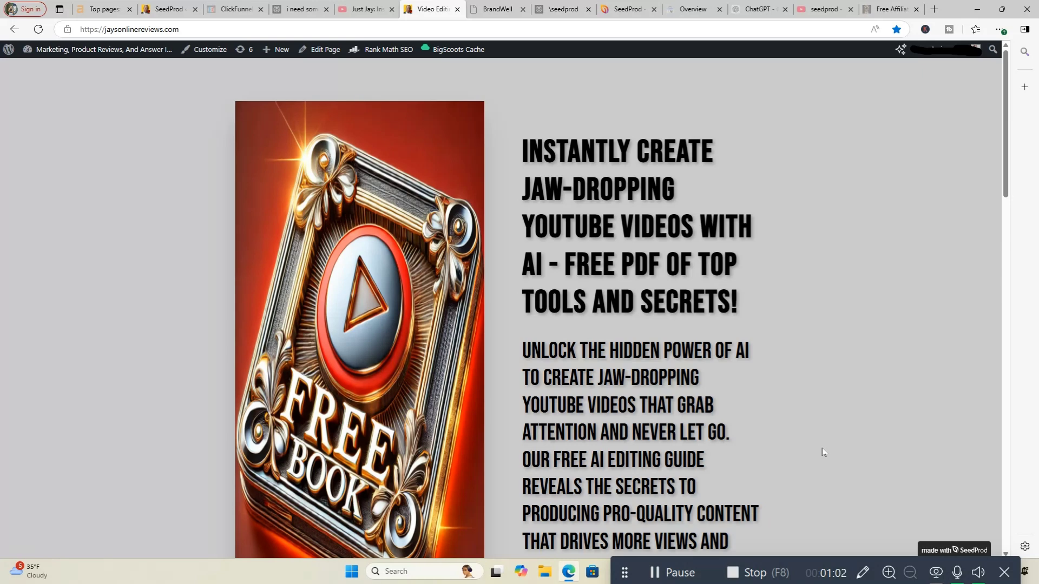
scroll(822, 451, "down", 3)
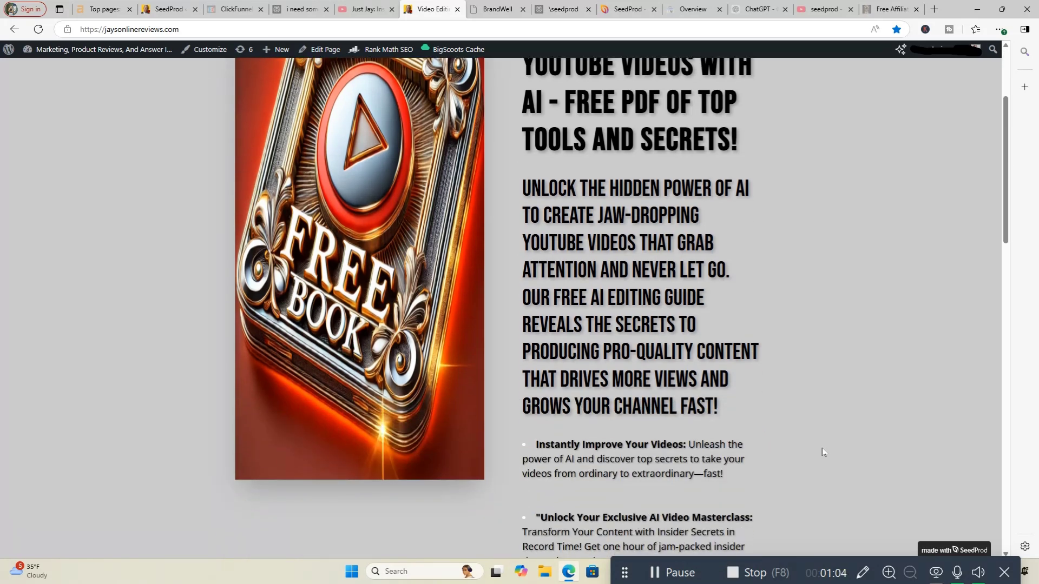
scroll(822, 452, "up", 3)
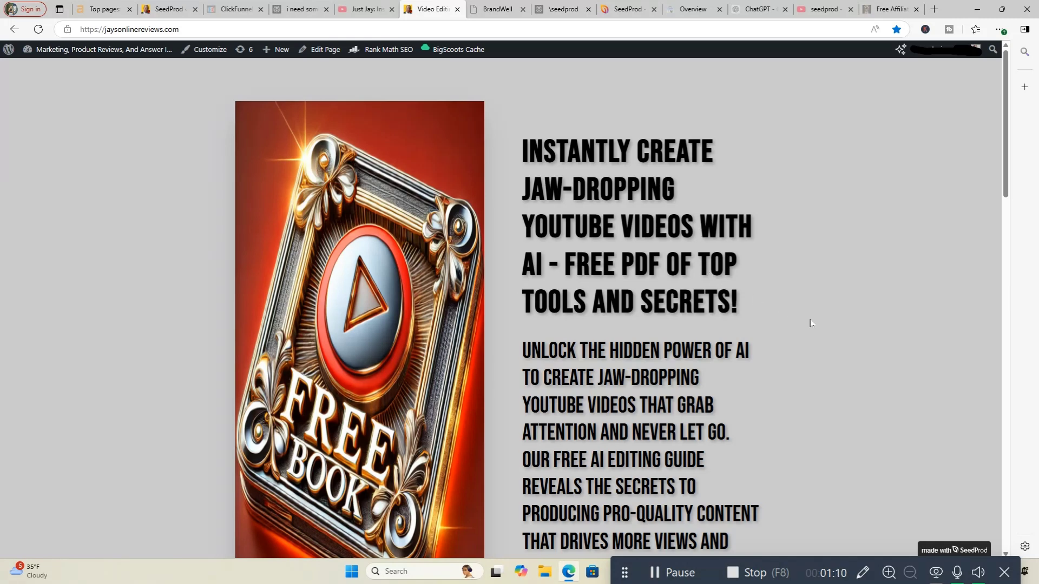
scroll(811, 323, "down", 7)
scroll(811, 323, "down", 4)
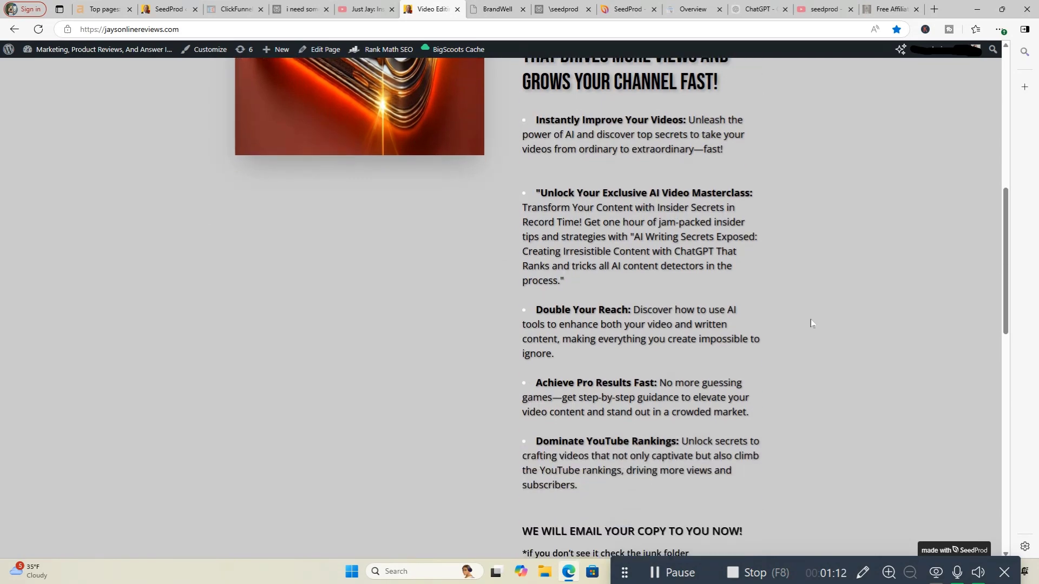
scroll(810, 323, "up", 9)
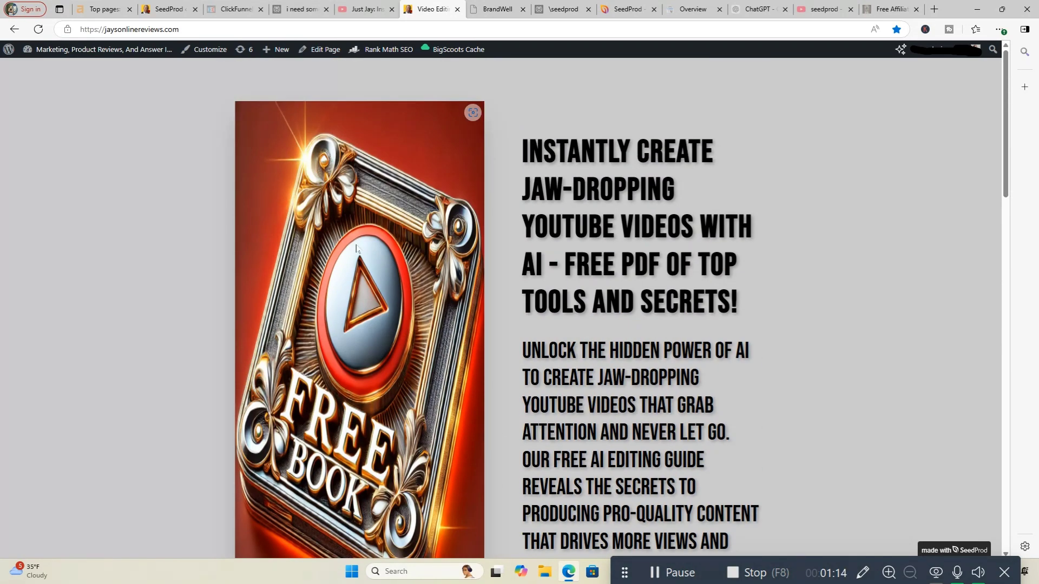
scroll(897, 322, "down", 9)
scroll(897, 323, "down", 4)
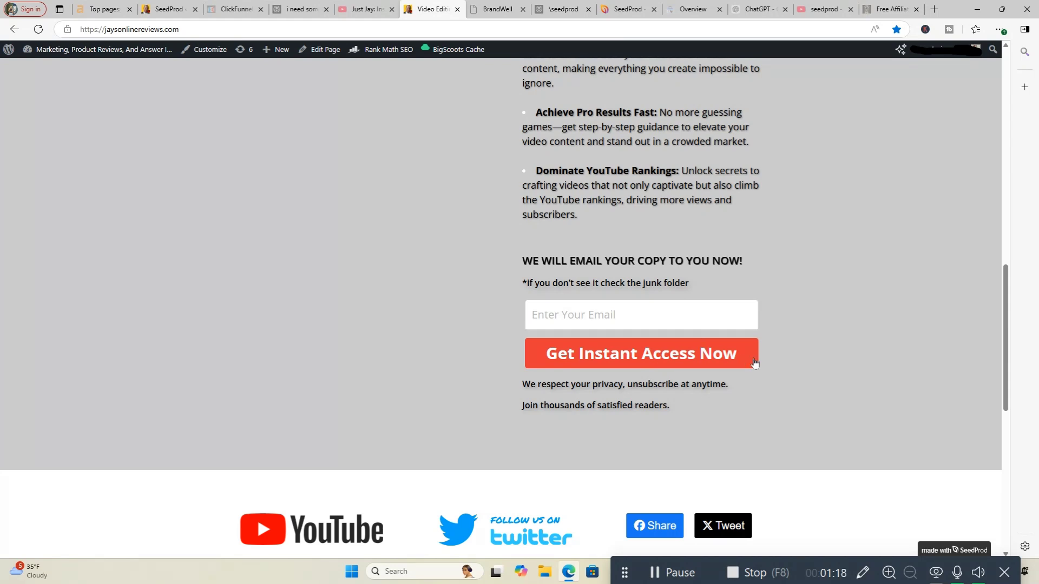
Step: Examine the book landing page's social links, site navigation, banner, embedded video and testimonials below the sign-up form
scroll(641, 321, "down", 4)
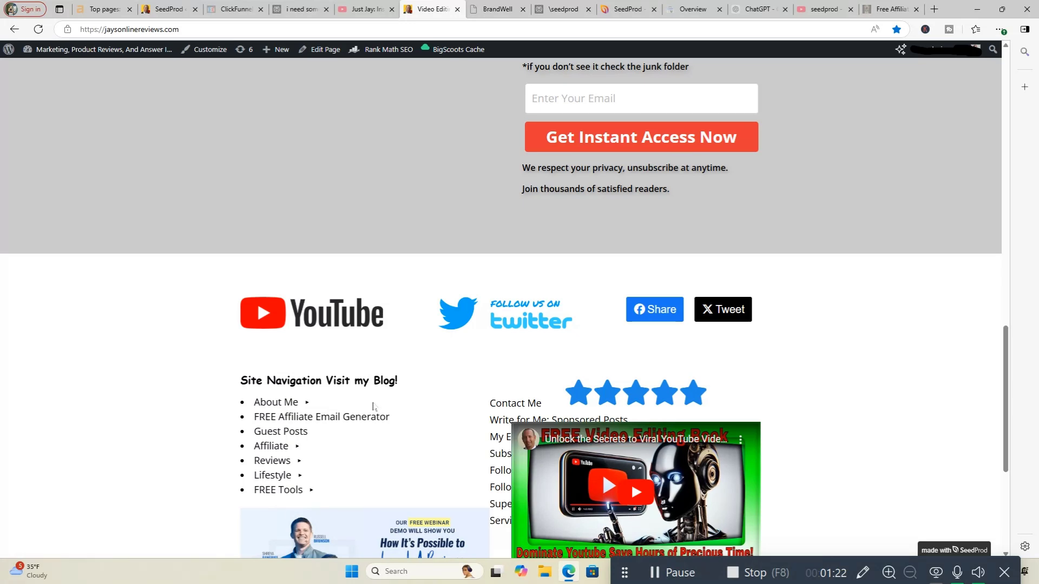
scroll(575, 364, "down", 3)
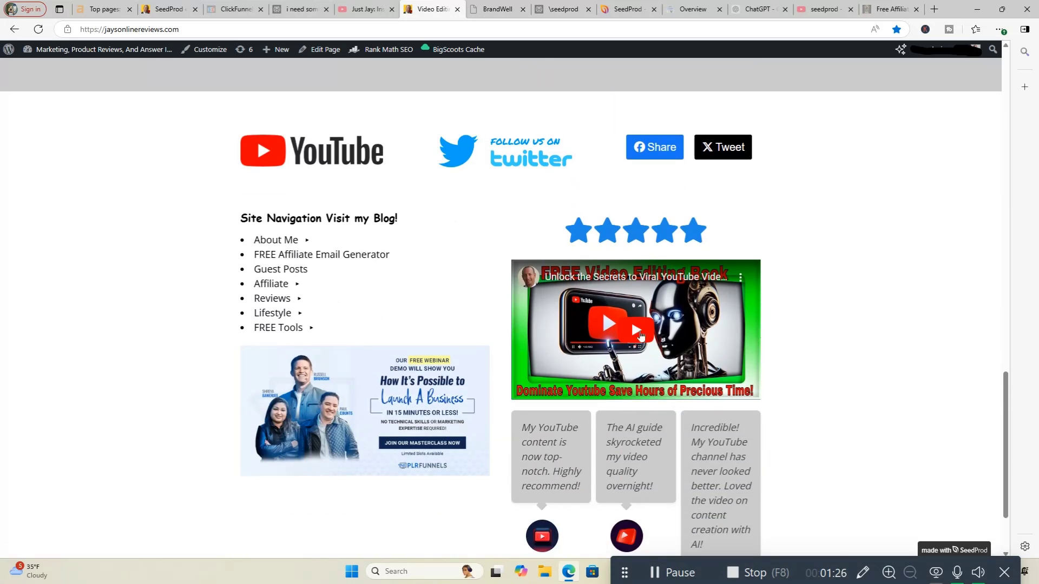
scroll(795, 365, "down", 2)
scroll(795, 367, "up", 2)
scroll(795, 367, "up", 20)
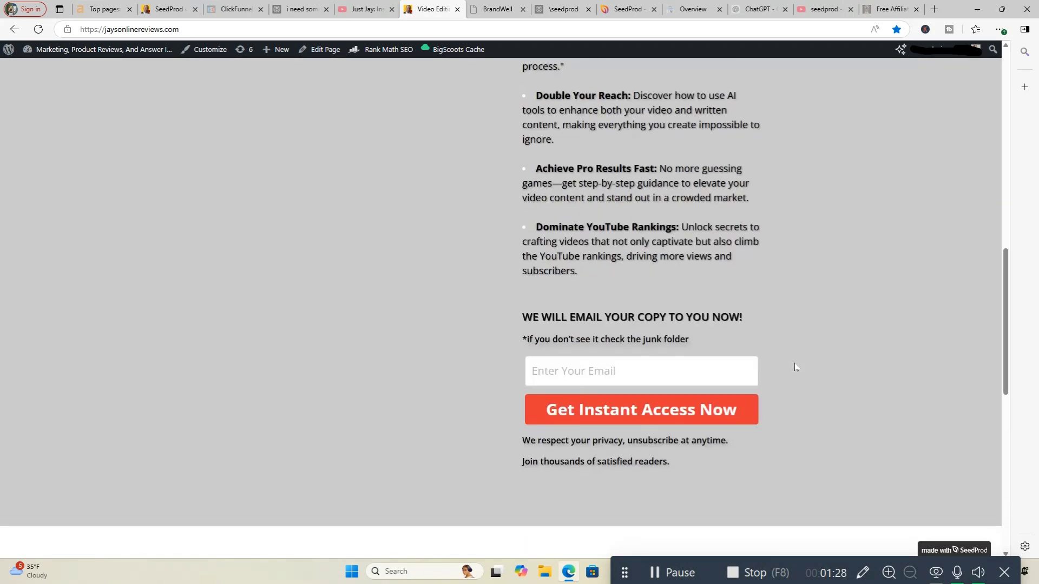
Step: Open the FREE Affiliate Email Generator page from the site navigation and examine its headline, benefits and email sign-up form
scroll(794, 366, "down", 18)
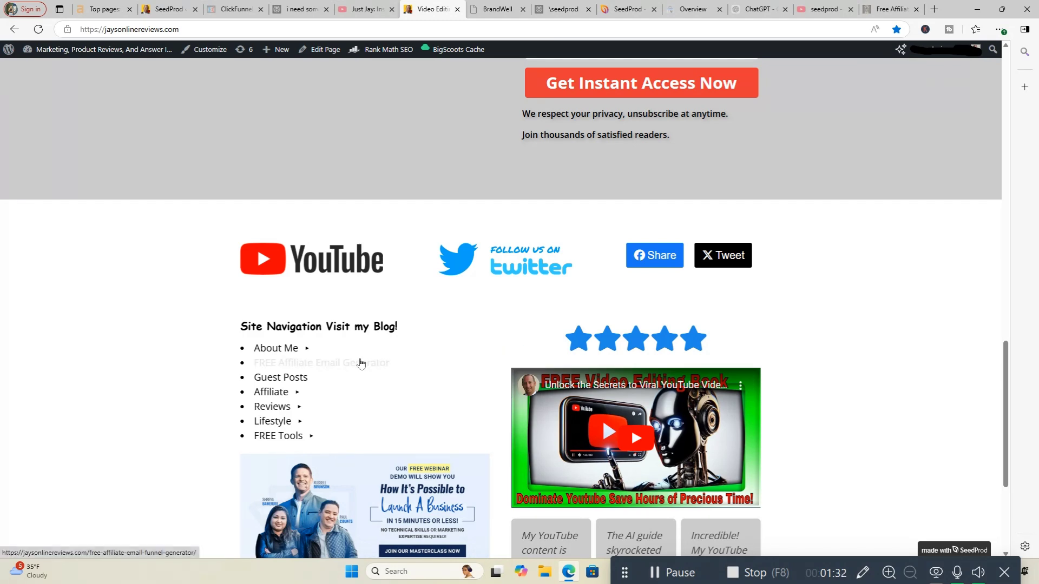
left_click(360, 361)
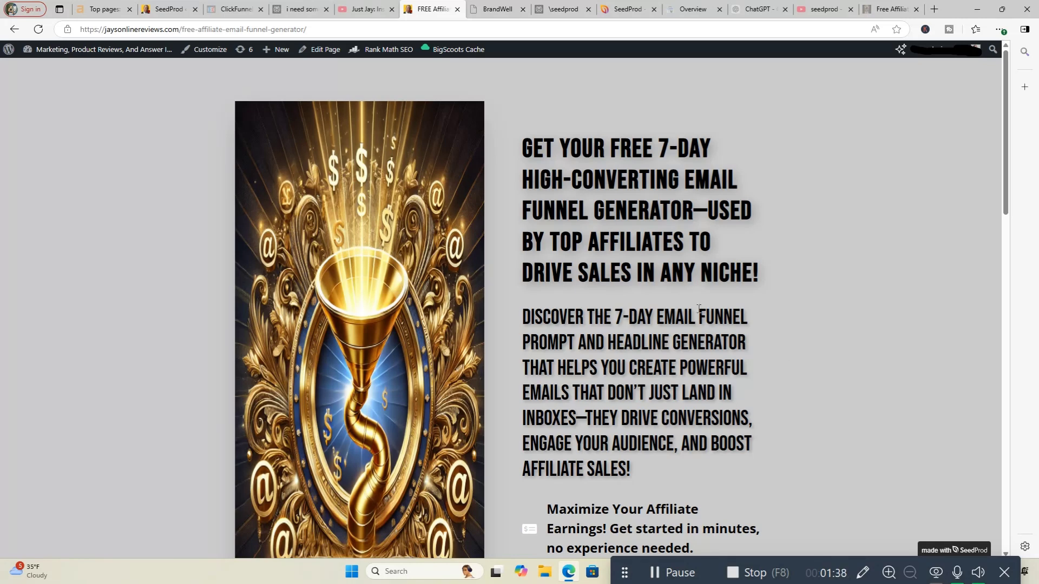
scroll(795, 365, "down", 2)
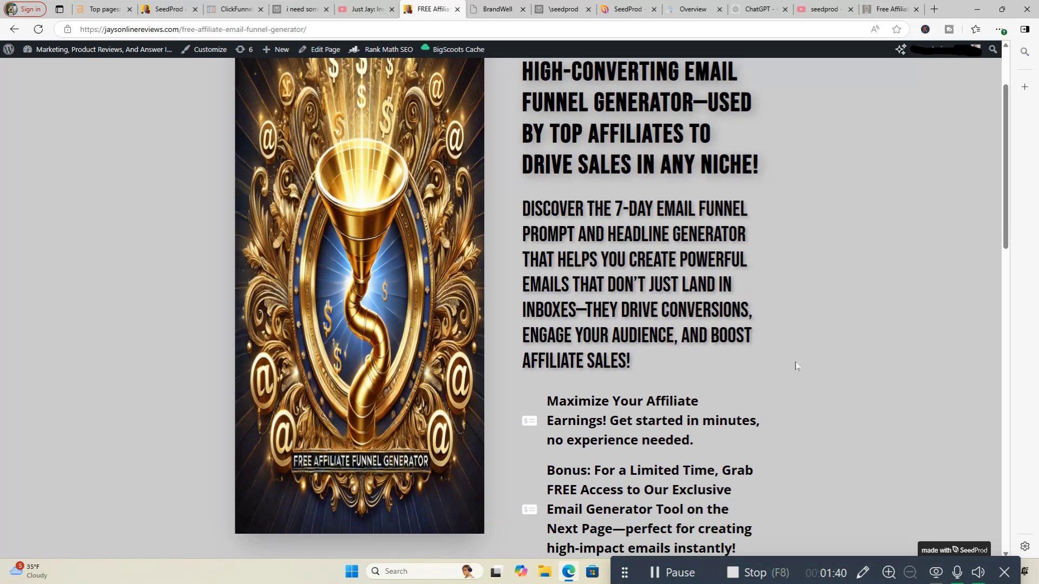
scroll(795, 366, "down", 2)
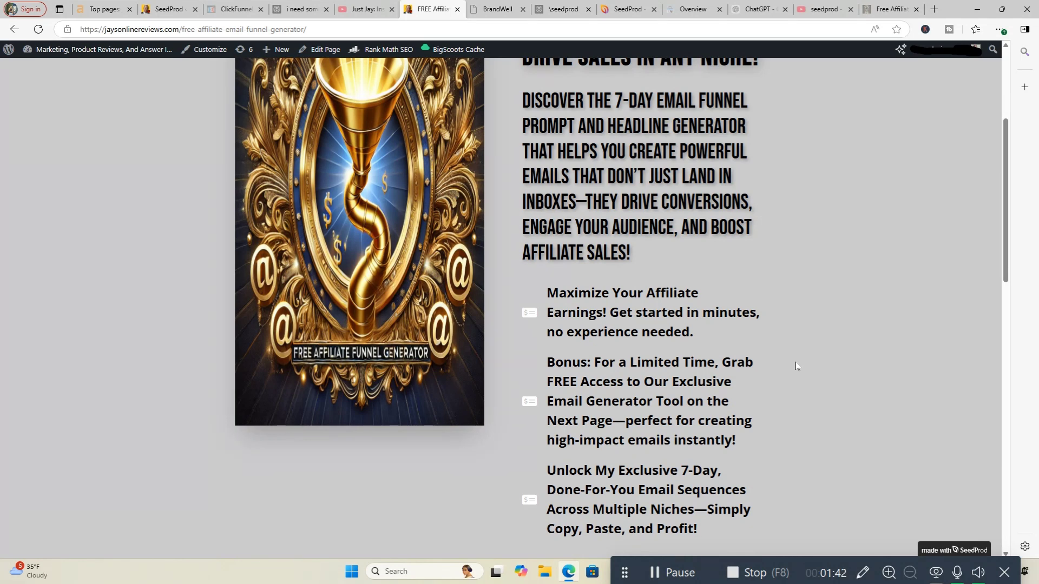
scroll(795, 365, "down", 2)
scroll(795, 366, "up", 6)
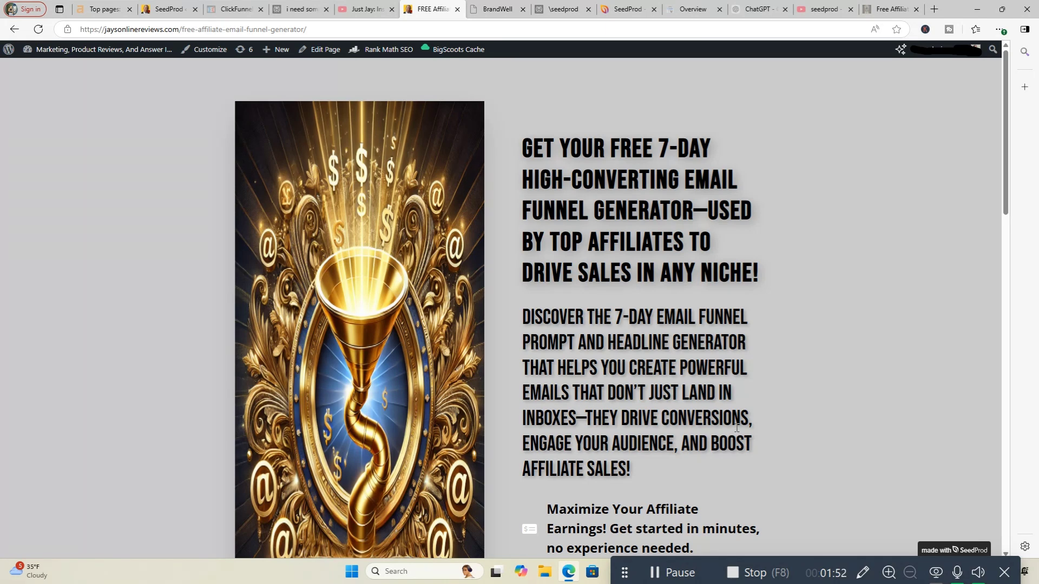
scroll(736, 427, "down", 2)
scroll(736, 427, "up", 2)
scroll(812, 418, "down", 5)
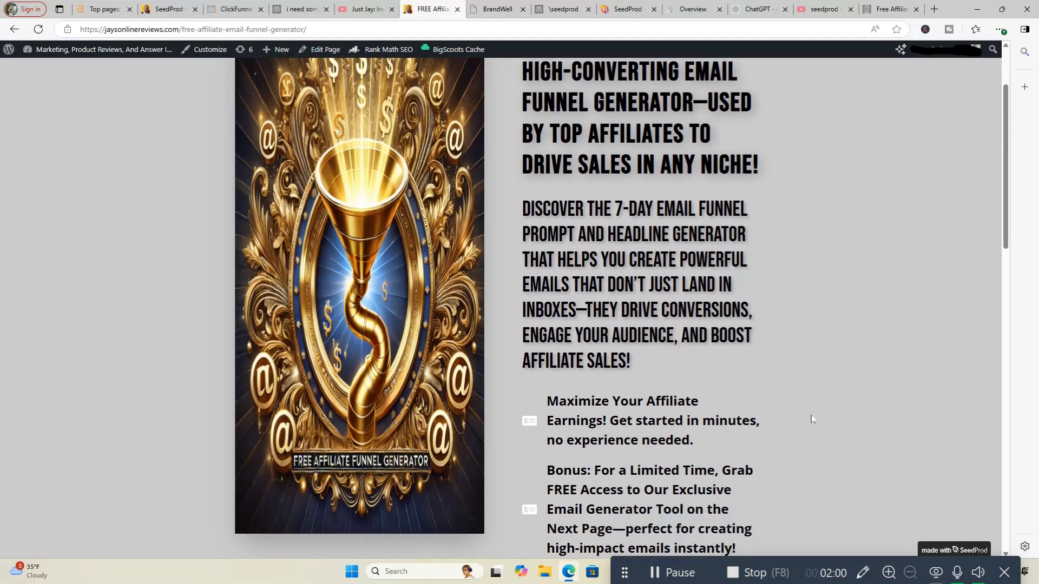
scroll(811, 418, "up", 5)
scroll(811, 418, "down", 10)
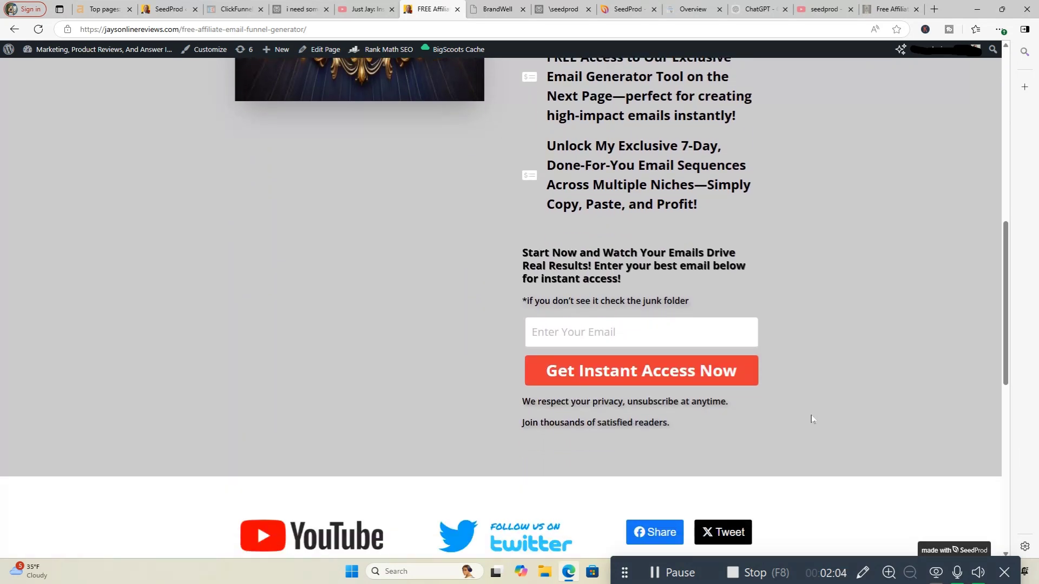
Step: Examine the email generator page's social links, navigation, challenge banner, embedded video and testimonials, then return to its headline
scroll(811, 419, "down", 4)
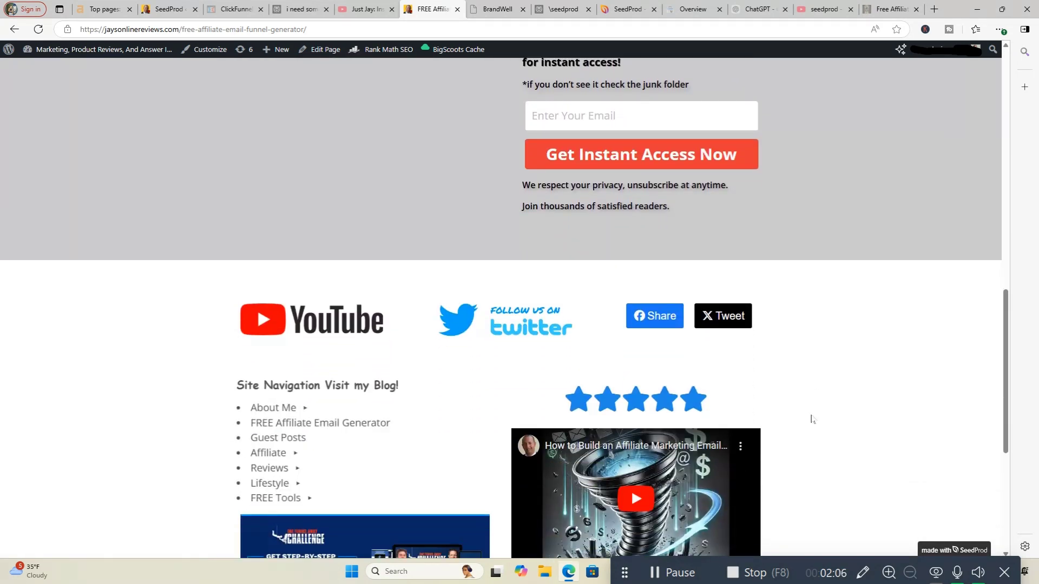
scroll(812, 418, "down", 2)
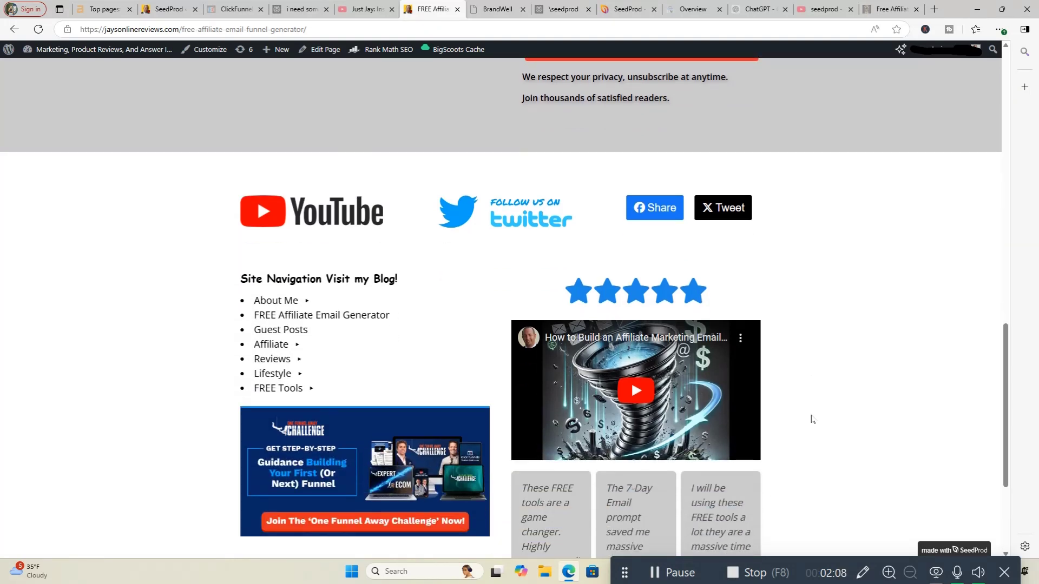
scroll(810, 420, "down", 2)
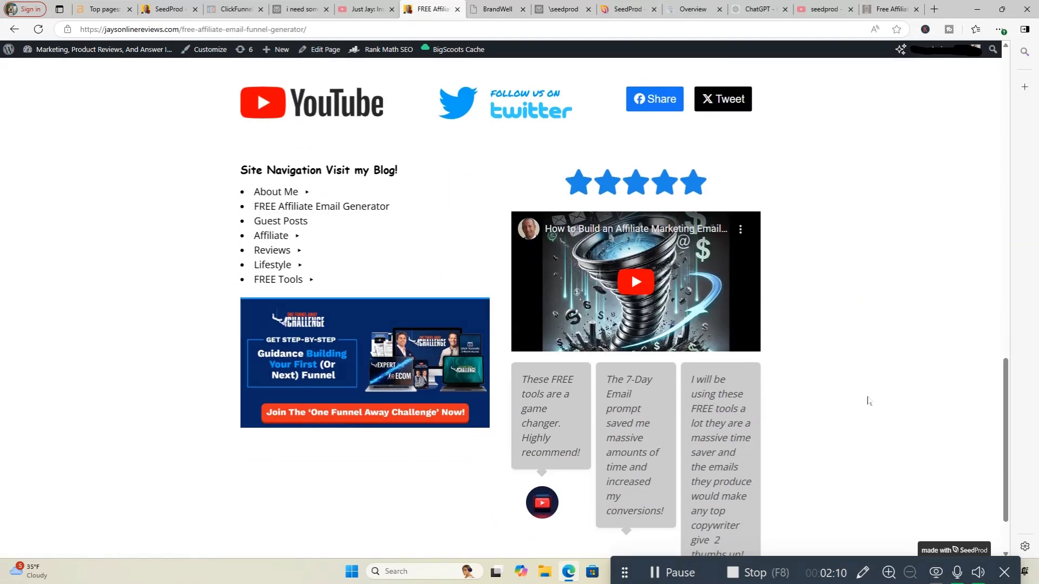
scroll(866, 401, "down", 2)
scroll(866, 401, "up", 15)
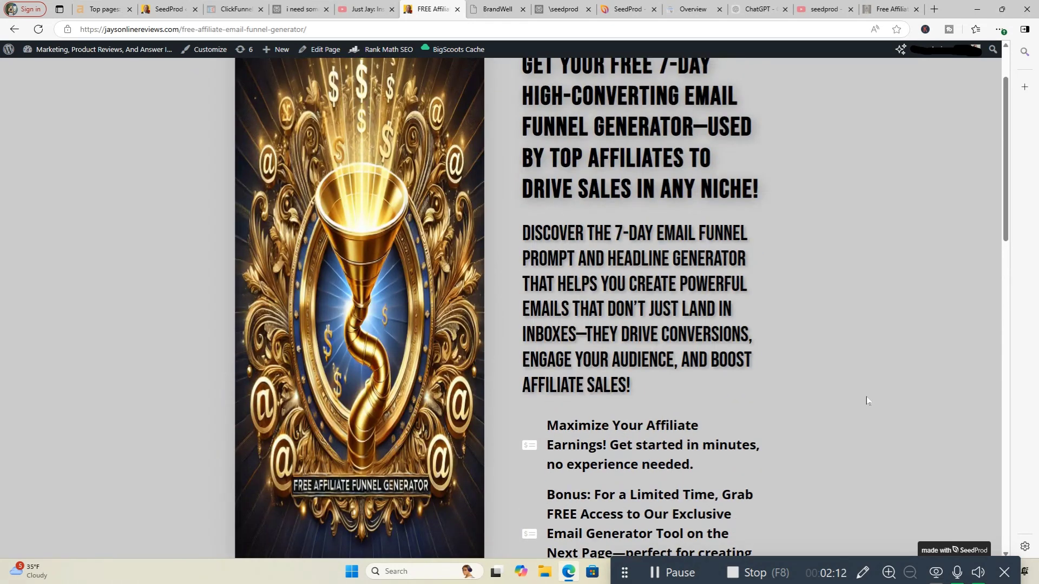
scroll(866, 401, "up", 1)
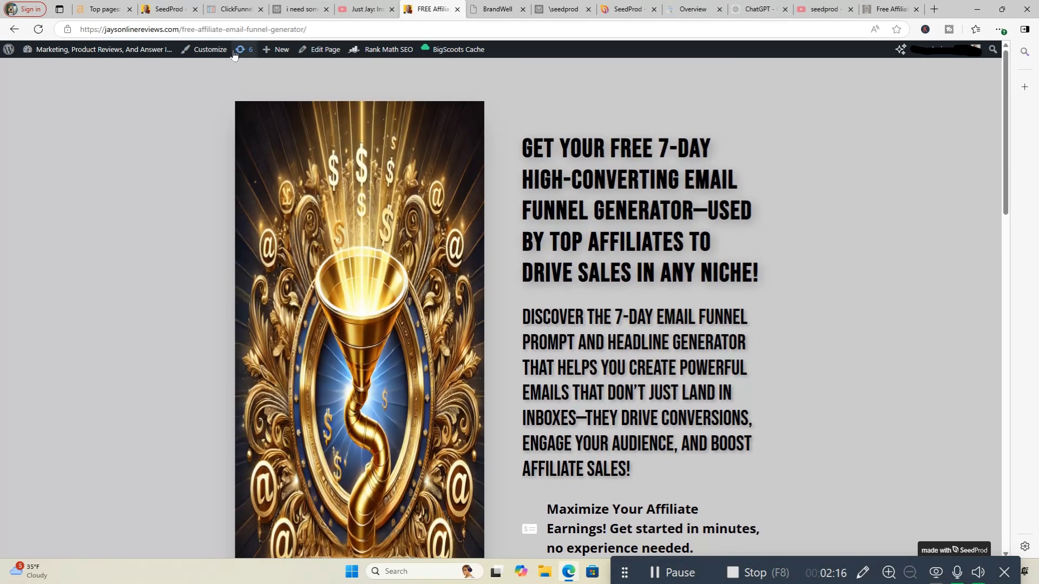
Step: Switch to the SeedProd admin page in WordPress and review the list of published and draft landing pages
mouse_move(181, 13)
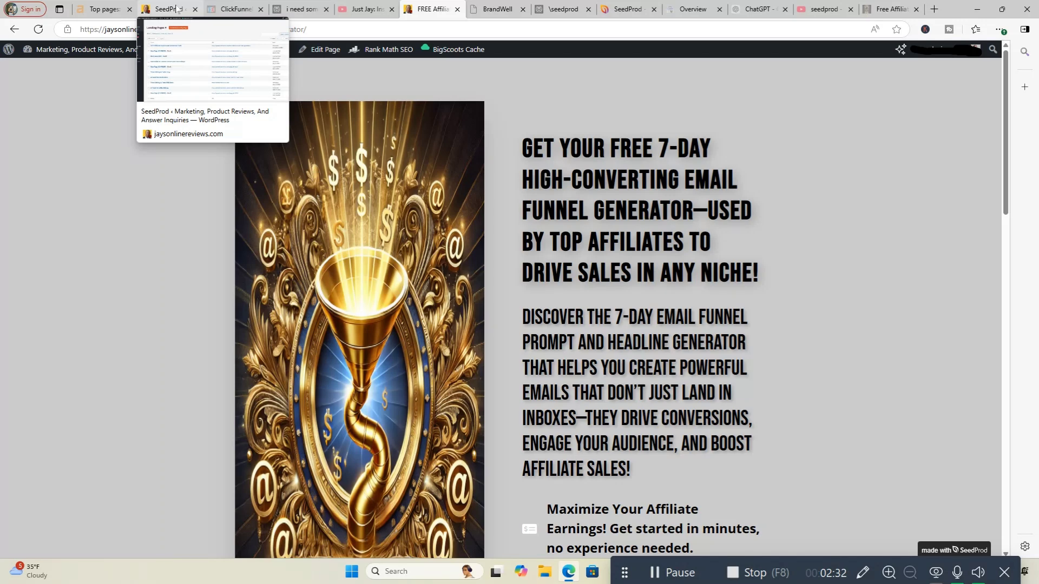
left_click(179, 9)
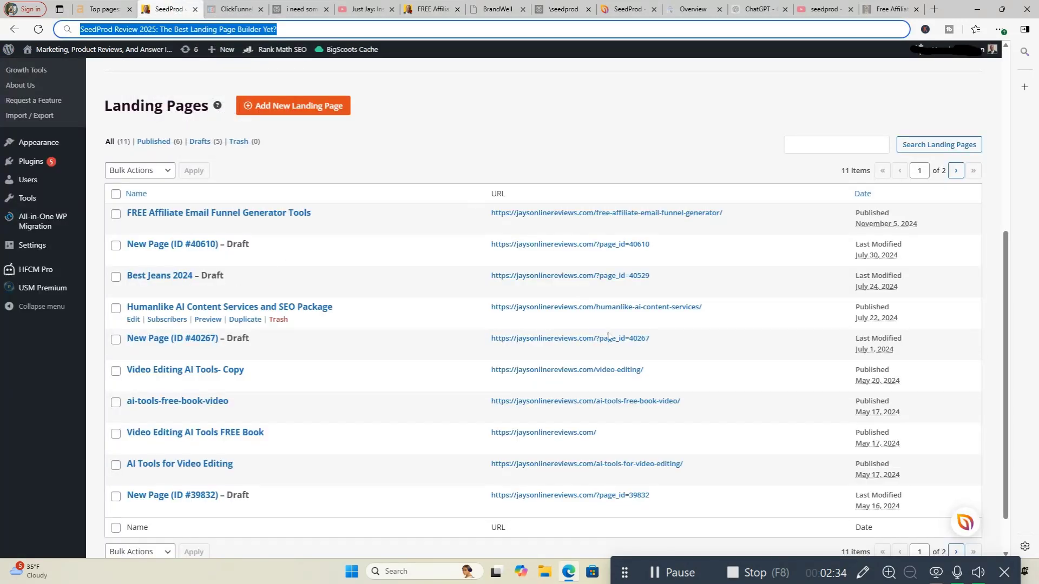
scroll(649, 387, "down", 1)
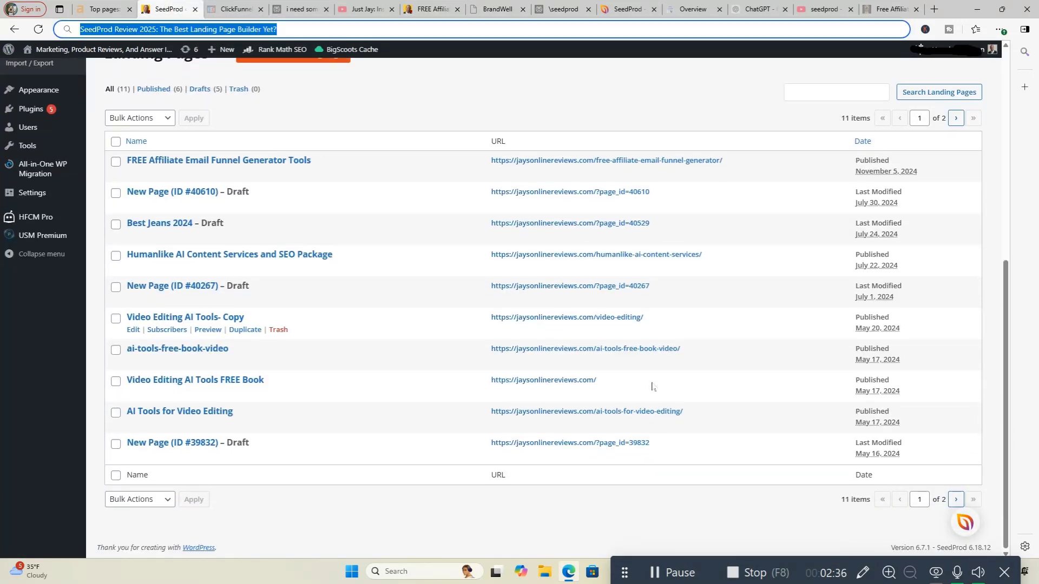
scroll(652, 386, "up", 1)
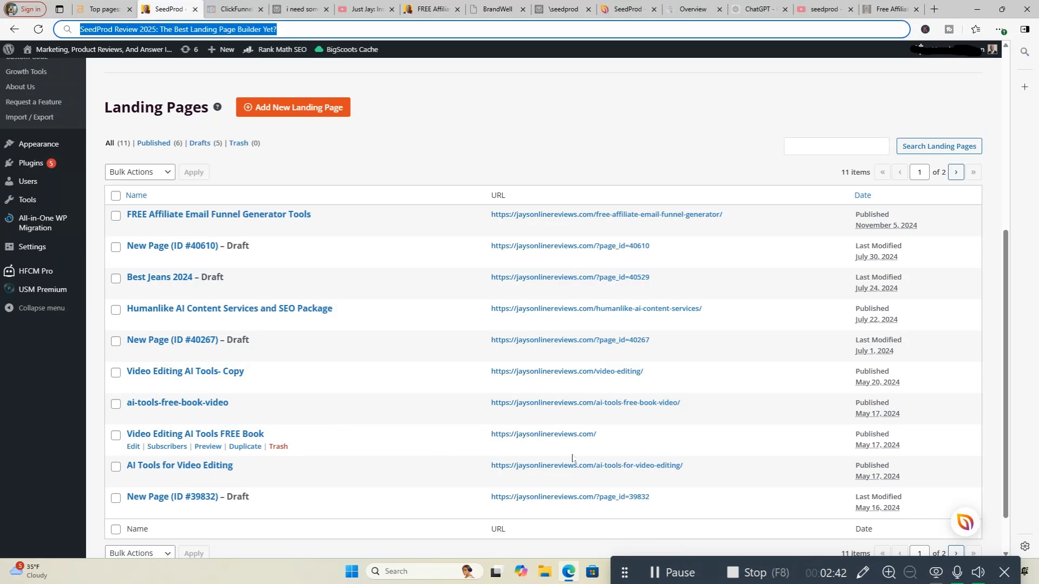
scroll(687, 461, "down", 1)
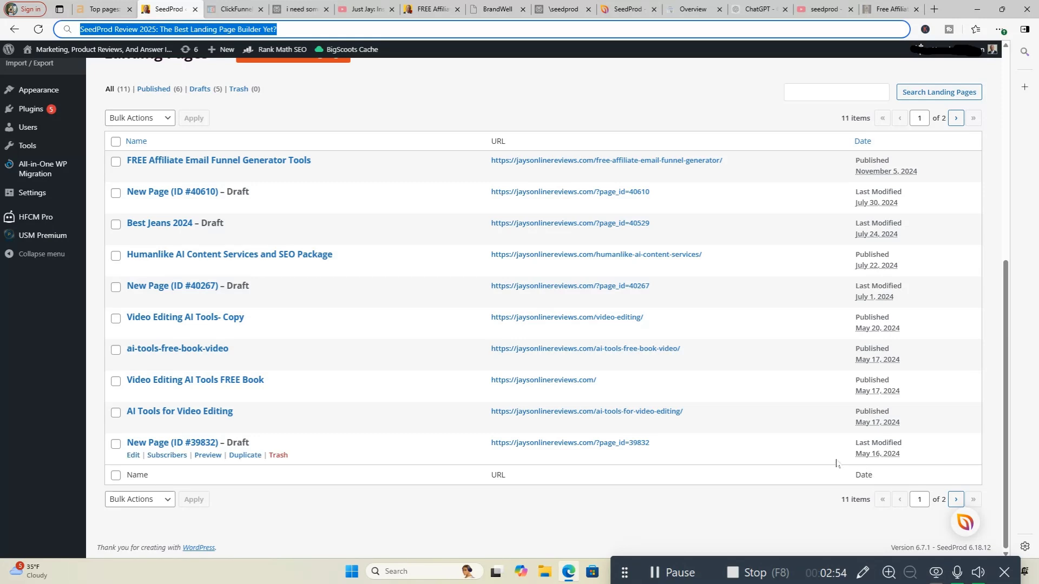
scroll(651, 414, "up", 1)
scroll(651, 414, "up", 1)
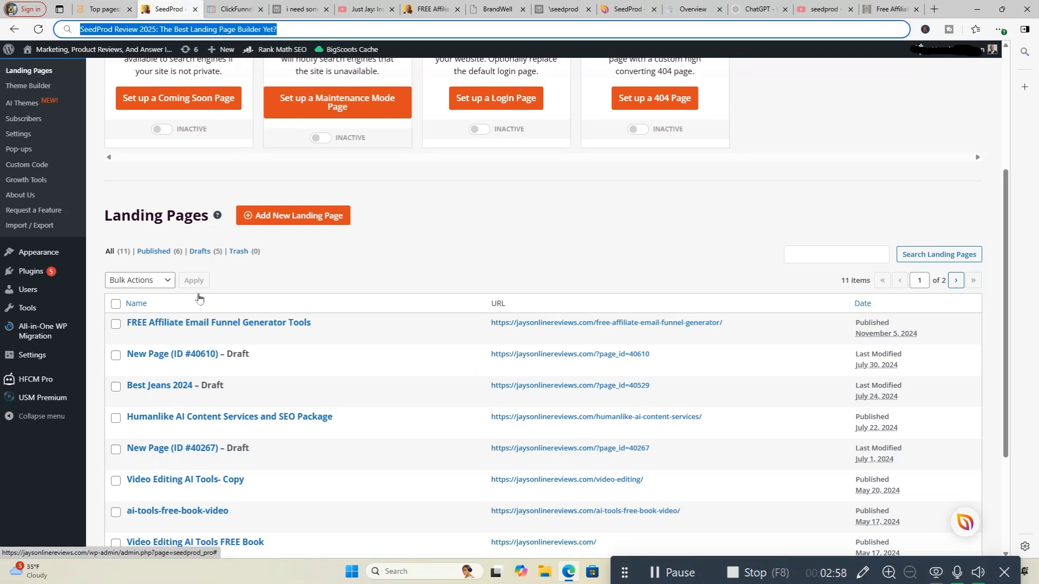
mouse_move(75, 279)
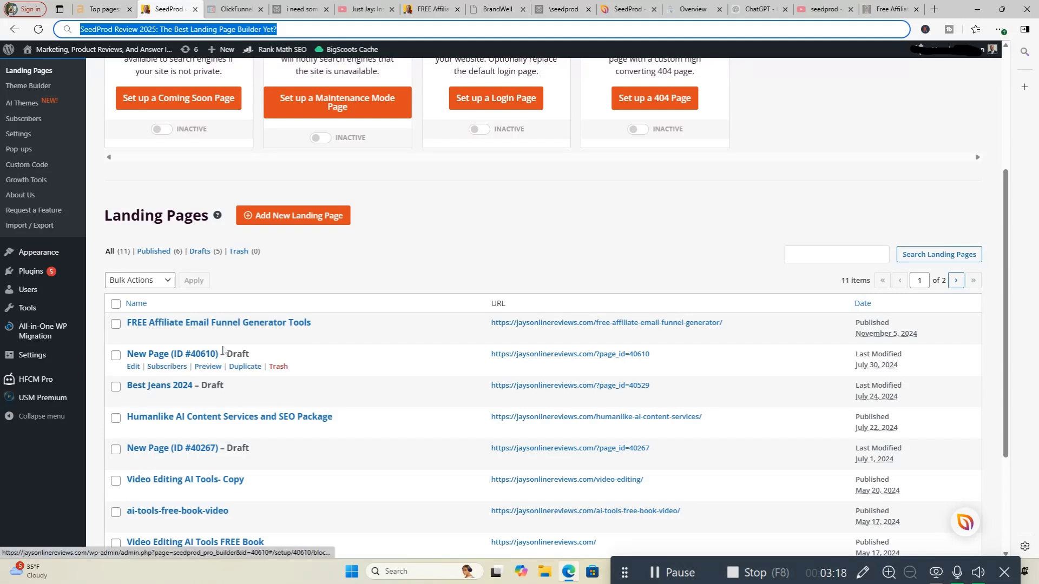
mouse_move(72, 299)
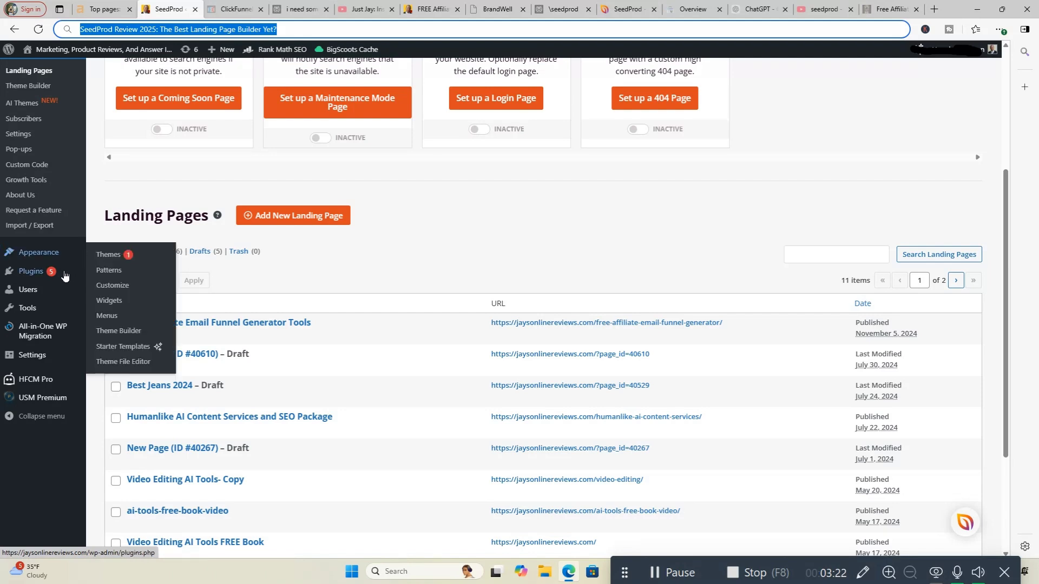
mouse_move(67, 365)
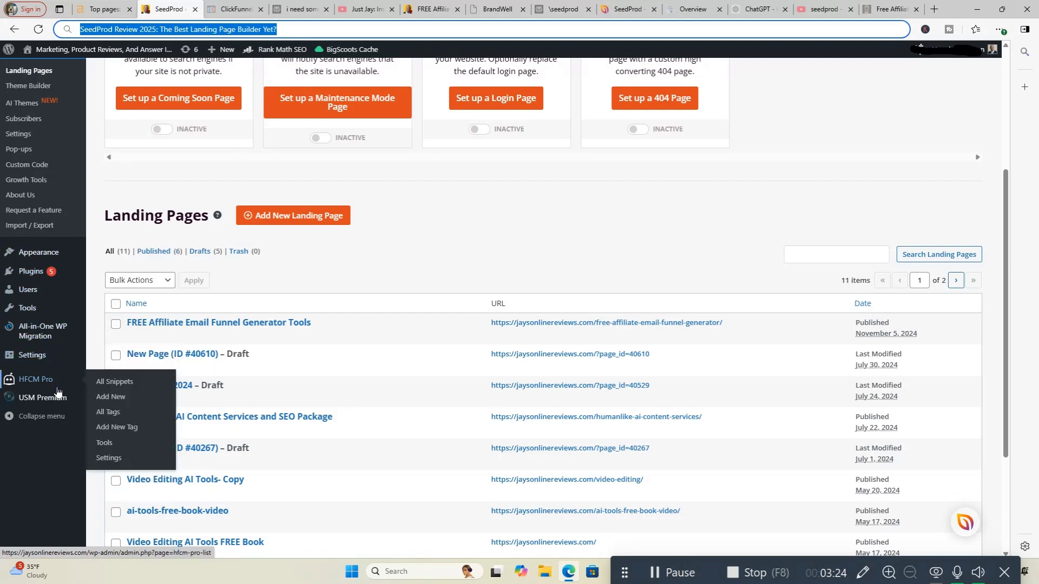
mouse_move(54, 260)
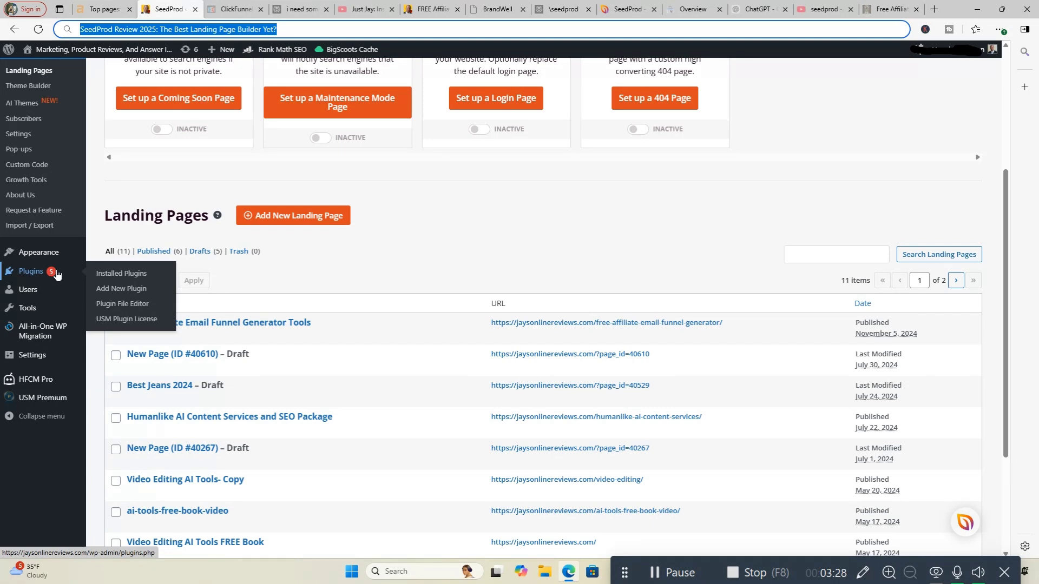
scroll(399, 378, "up", 4)
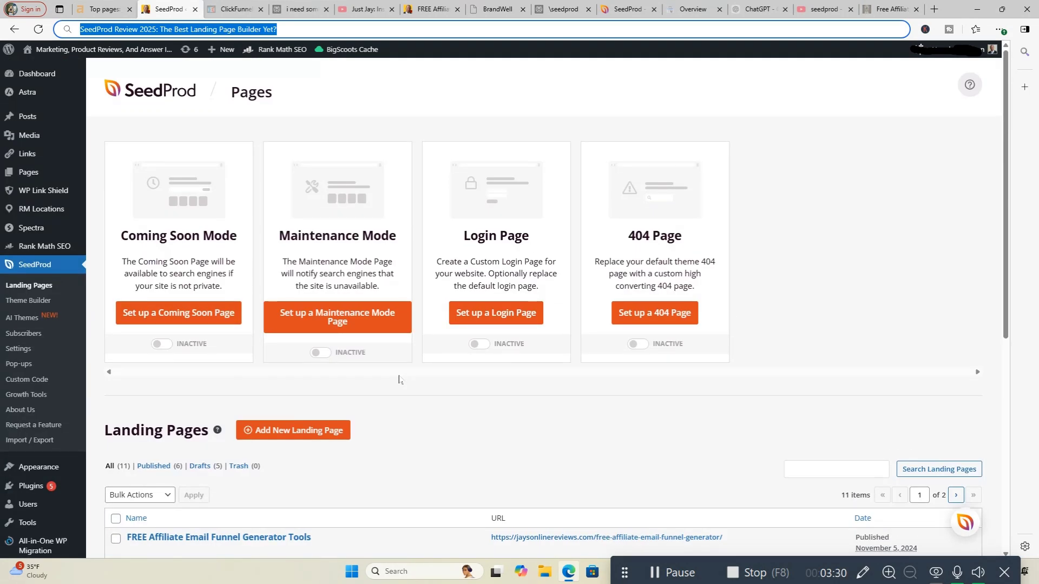
scroll(398, 379, "down", 4)
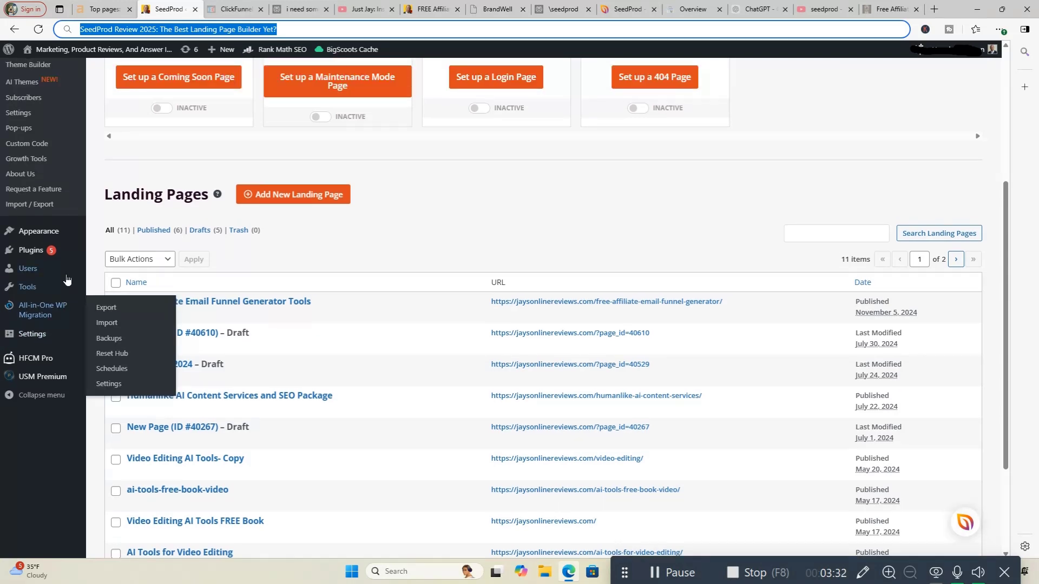
Step: Start a new landing page from the SeedProd landing pages dashboard
scroll(66, 279, "up", 1)
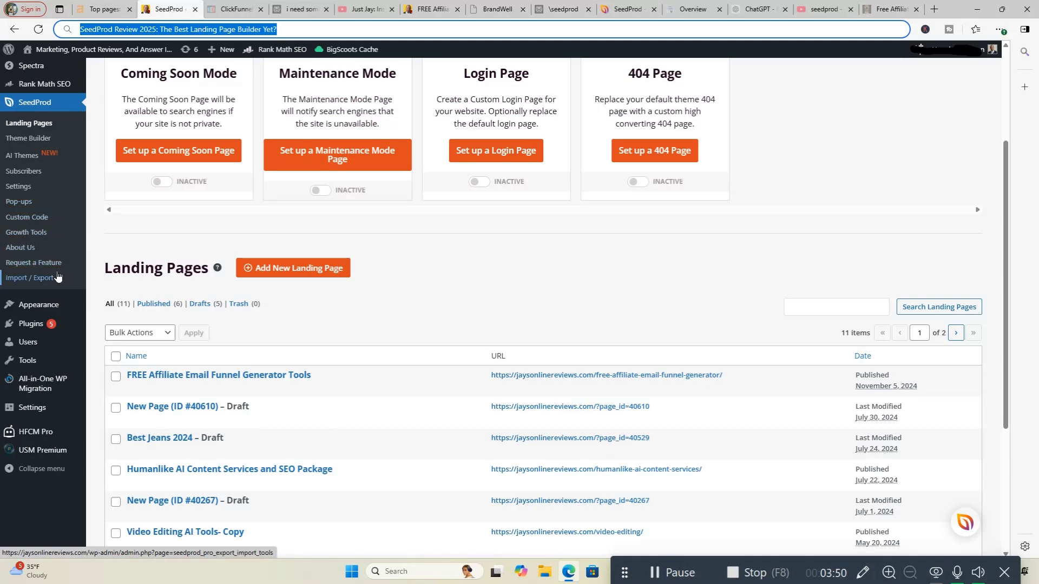
scroll(61, 276, "up", 2)
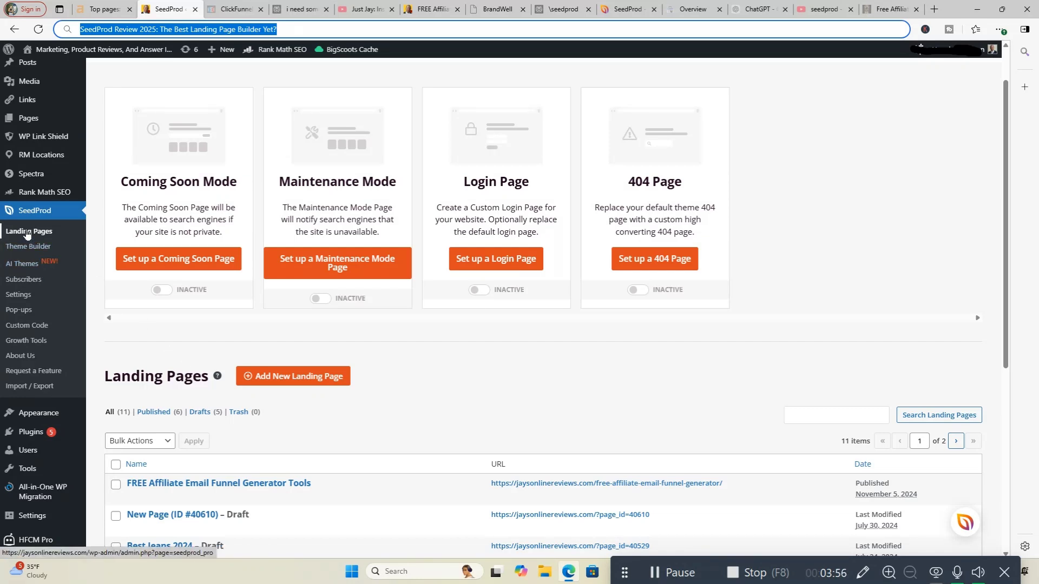
left_click(280, 376)
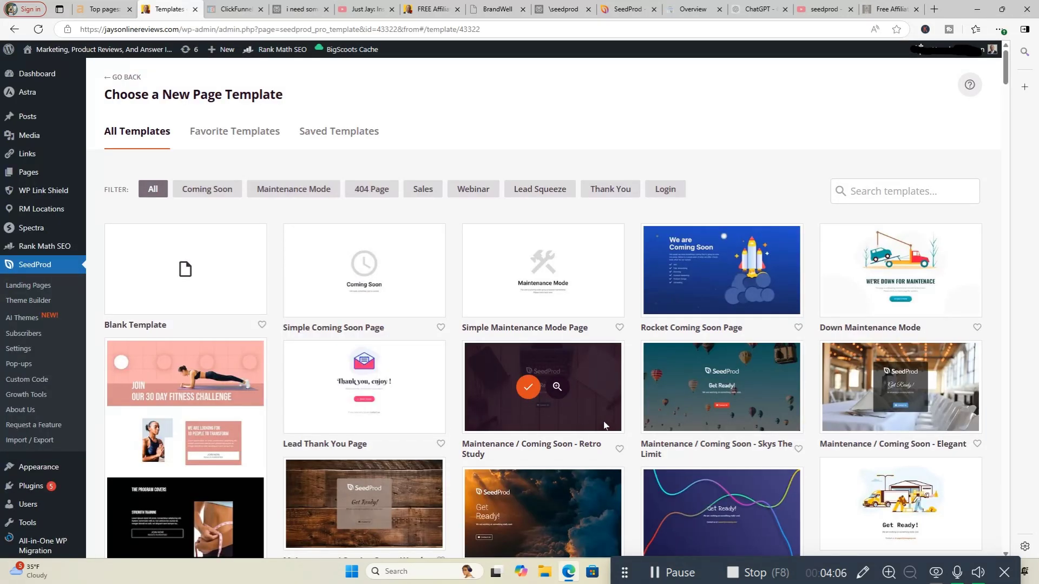
Step: Examine the page template gallery from the blank template through the final sales and webinar designs, then return to the first rows
scroll(604, 425, "down", 2)
scroll(604, 425, "up", 2)
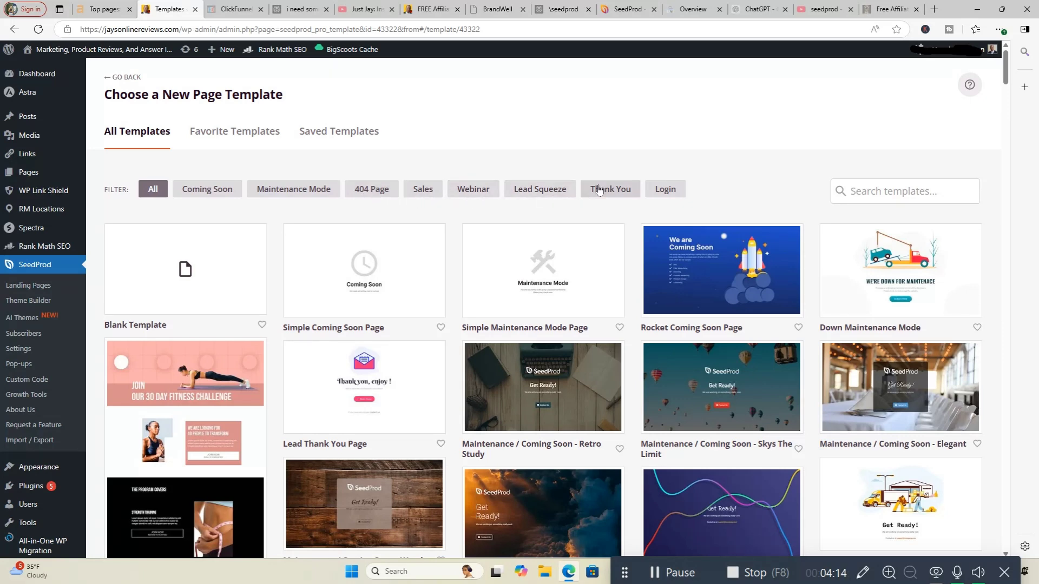
scroll(803, 383, "down", 3)
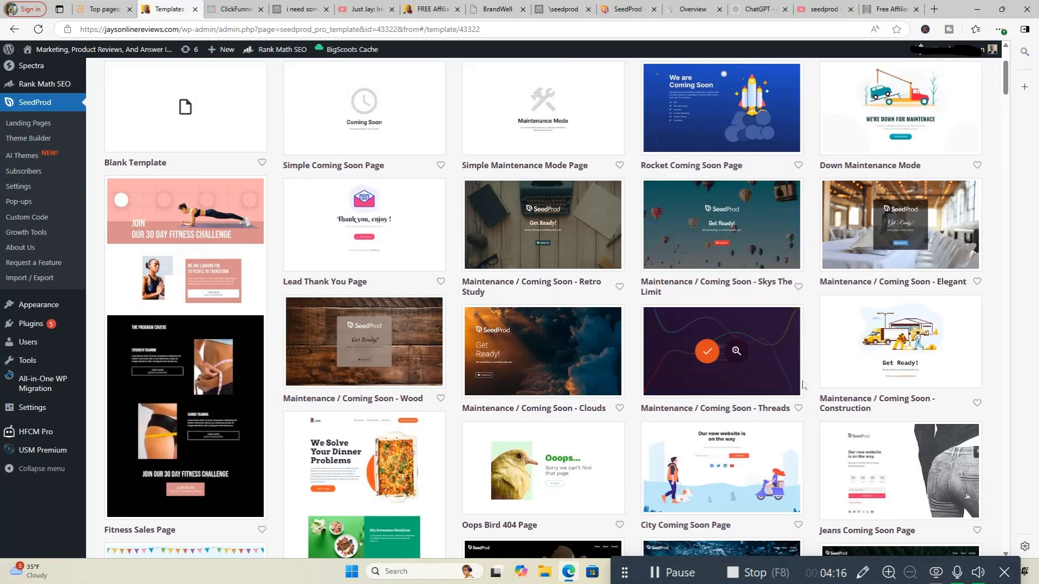
scroll(803, 385, "down", 1)
scroll(804, 385, "down", 3)
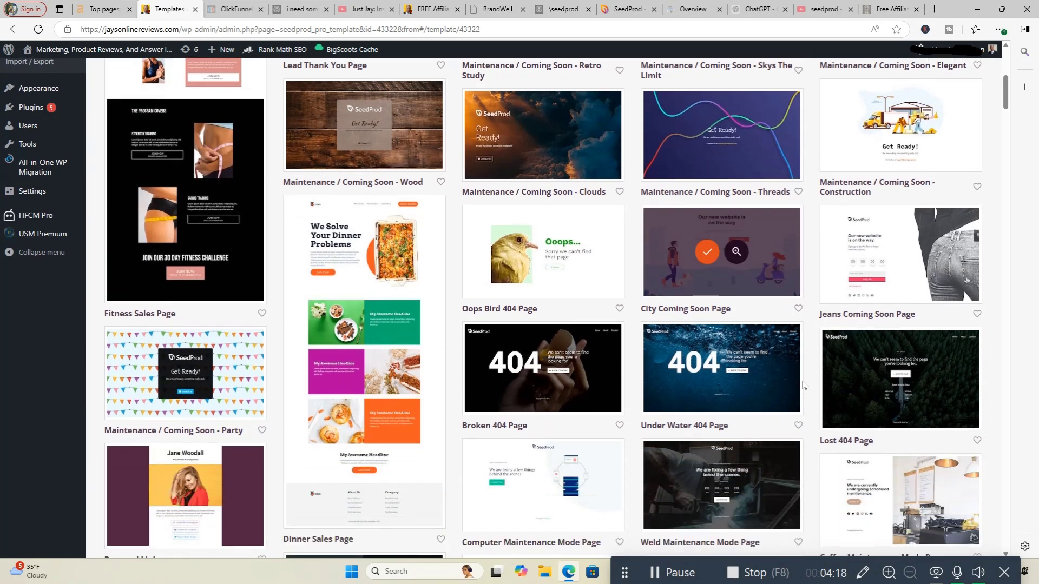
scroll(804, 385, "down", 2)
scroll(804, 385, "down", 2)
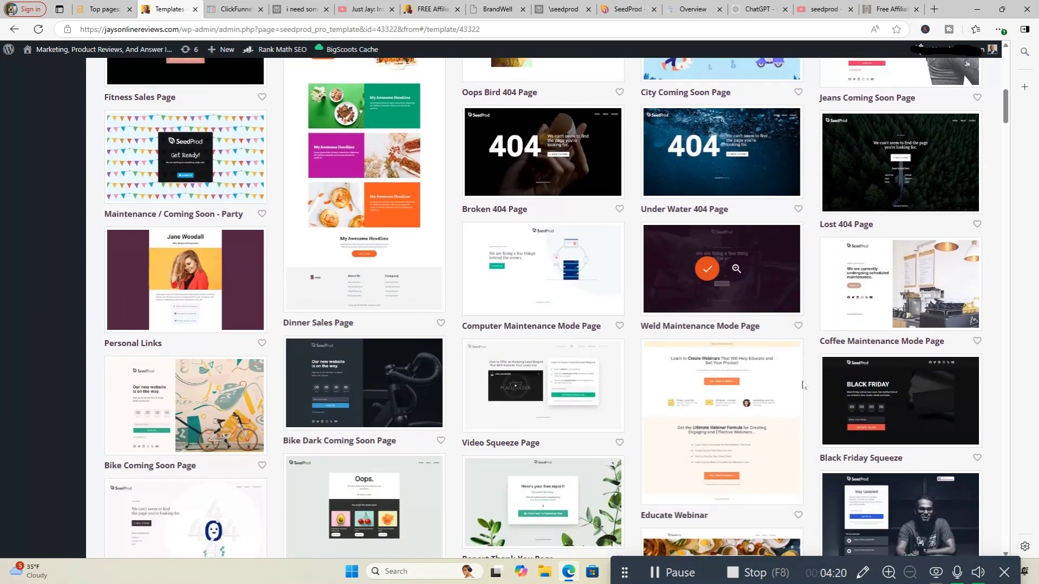
scroll(804, 385, "down", 2)
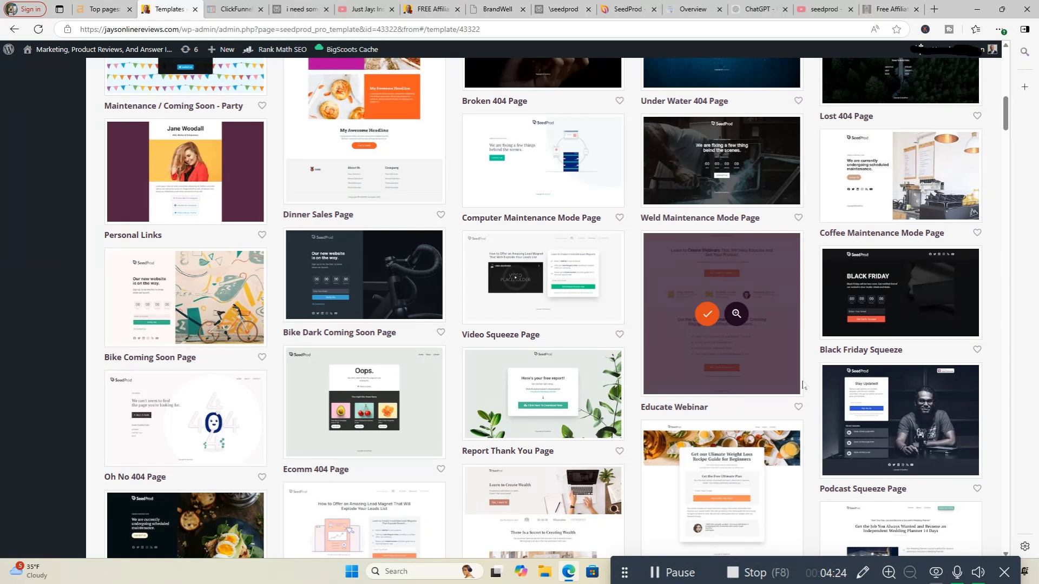
scroll(803, 385, "down", 3)
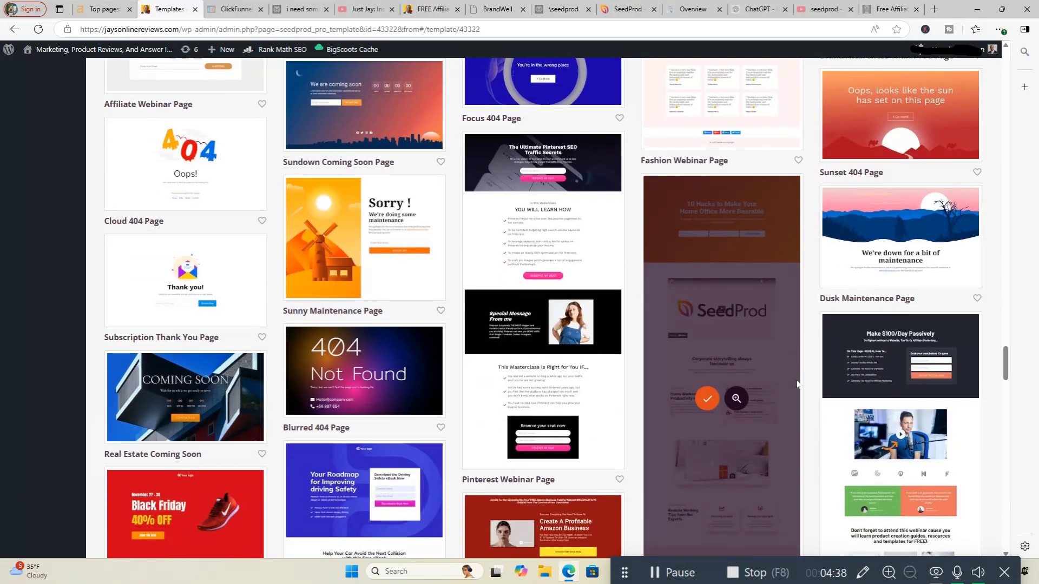
scroll(796, 384, "down", 10)
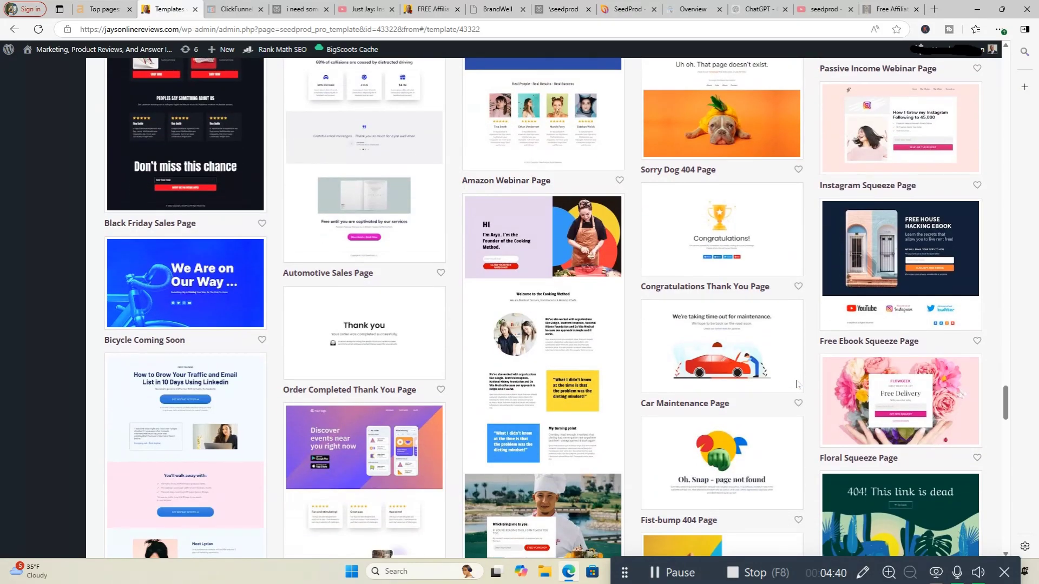
scroll(797, 384, "down", 15)
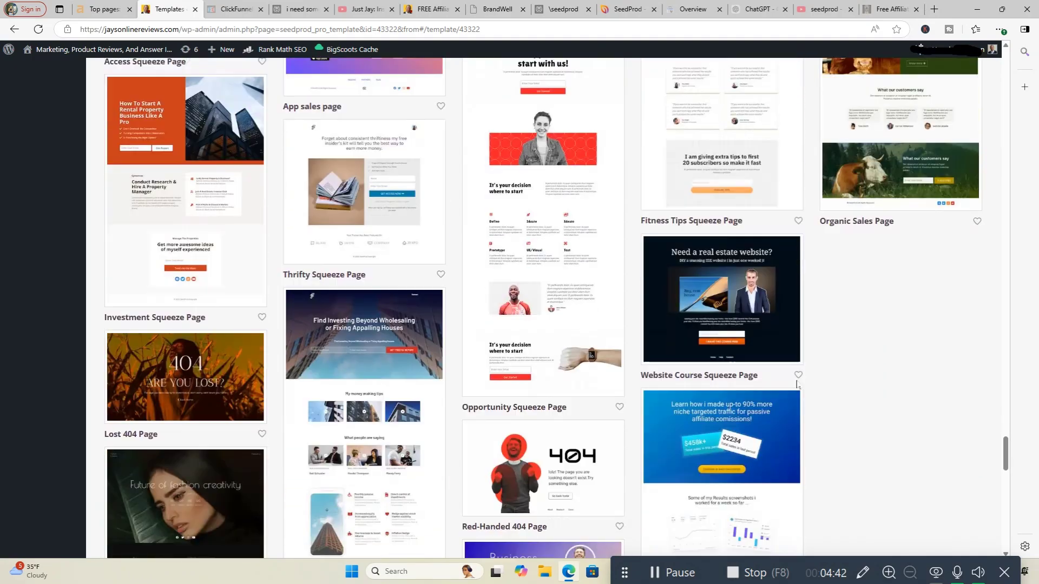
scroll(797, 384, "down", 12)
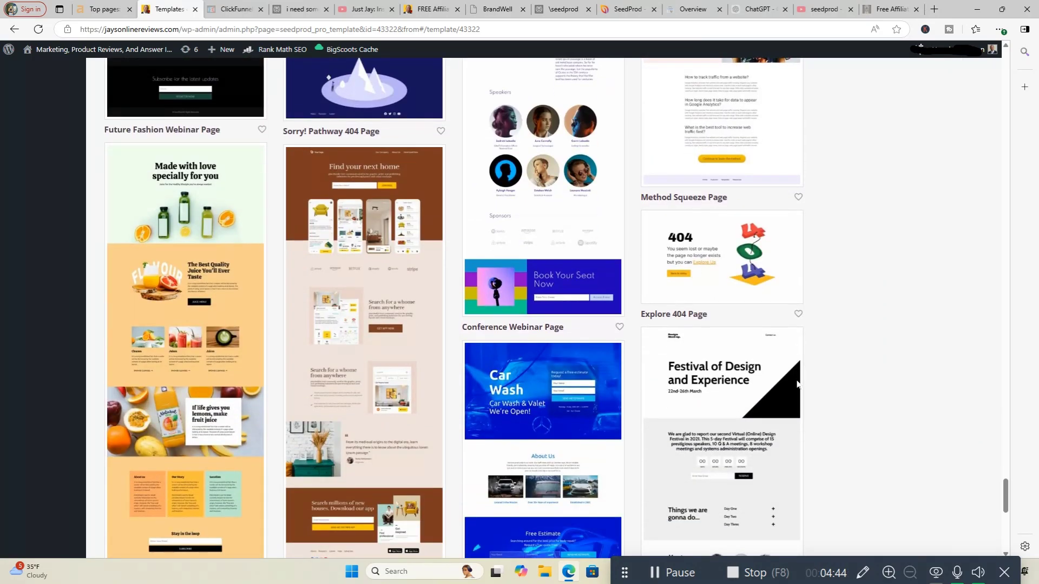
scroll(797, 384, "down", 10)
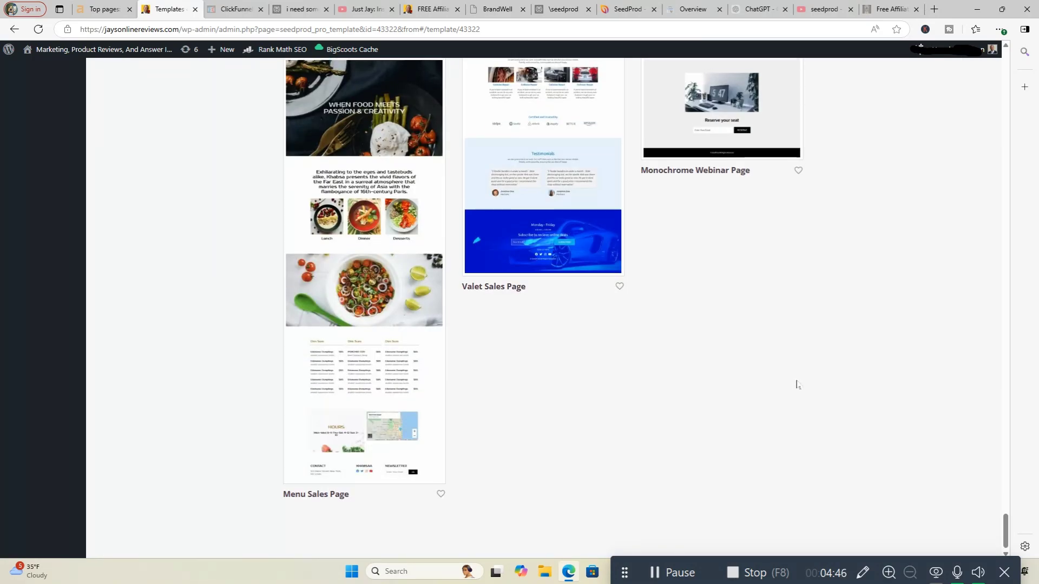
scroll(797, 385, "up", 15)
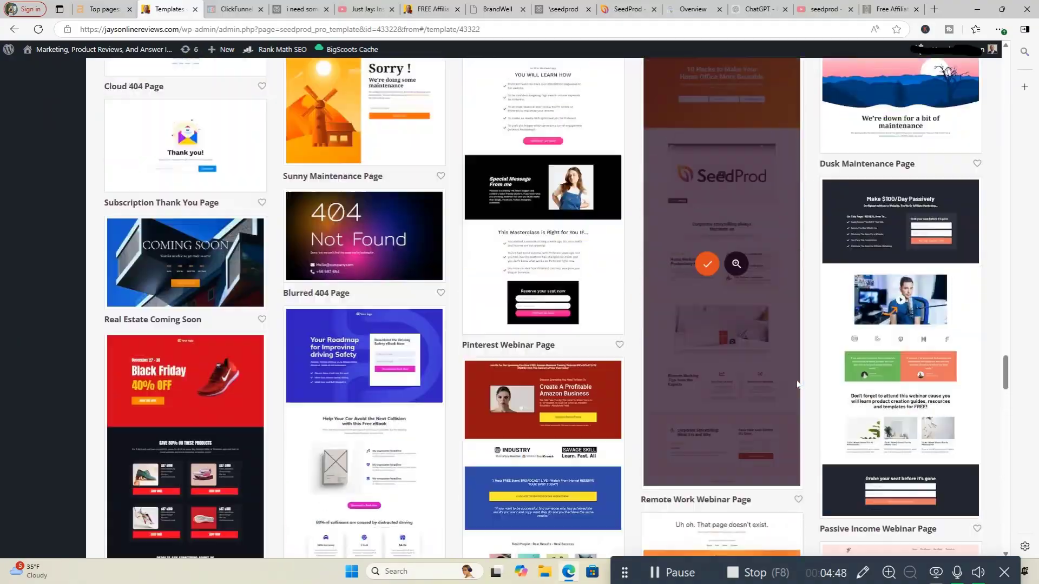
scroll(797, 384, "up", 15)
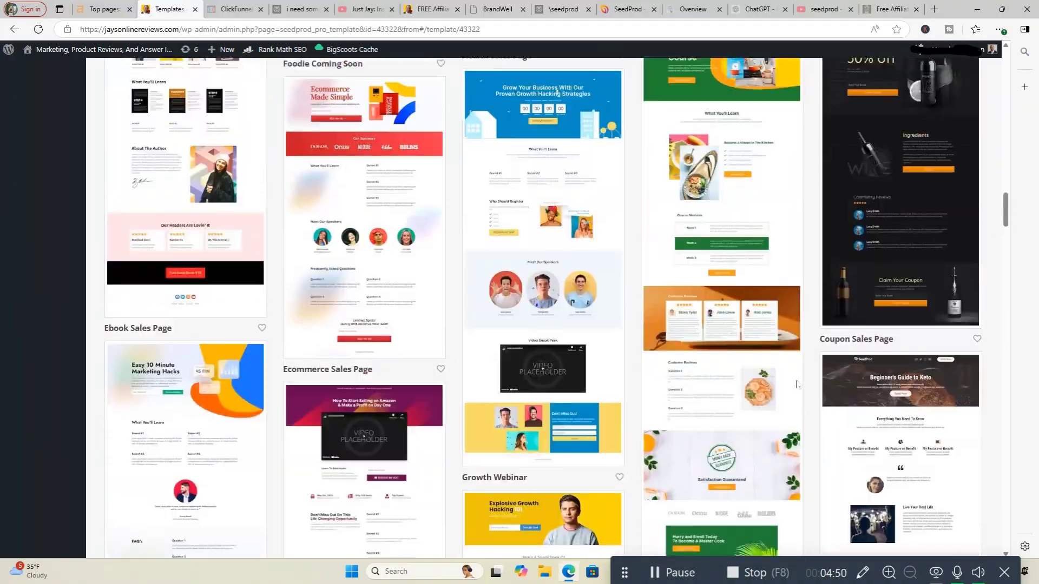
scroll(796, 384, "up", 20)
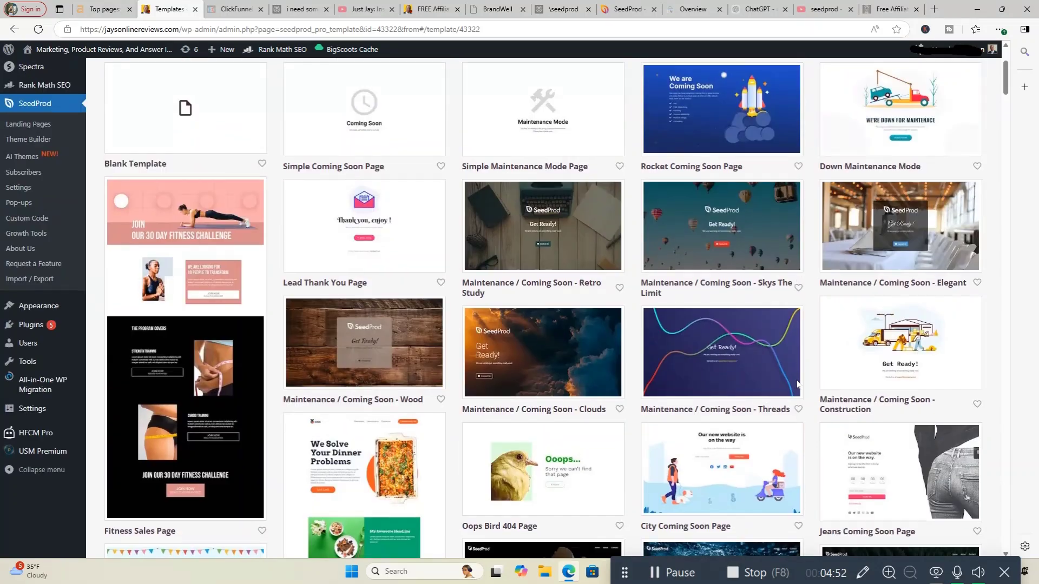
scroll(797, 384, "down", 8)
scroll(797, 384, "up", 5)
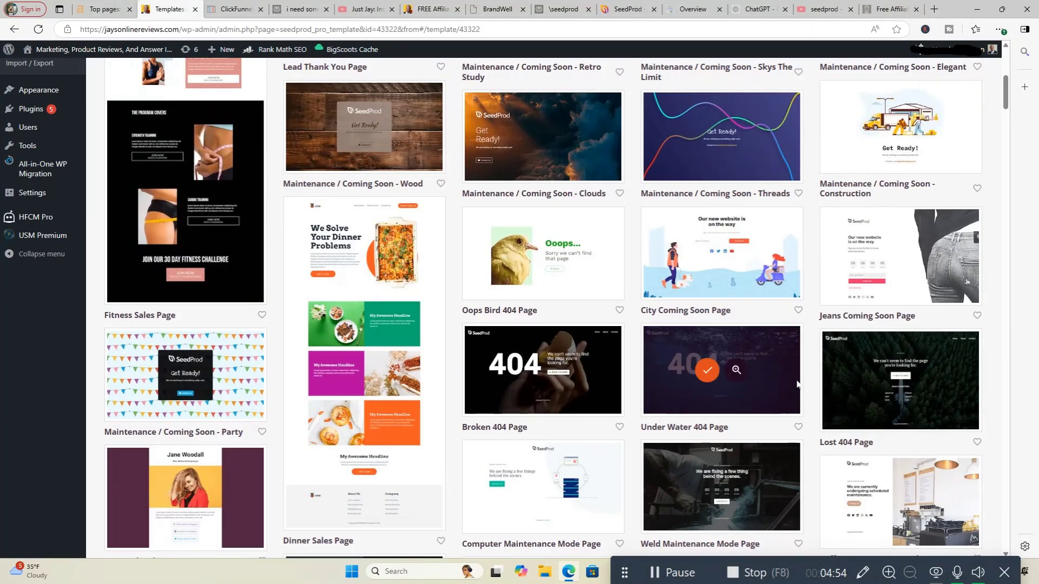
mouse_move(737, 270)
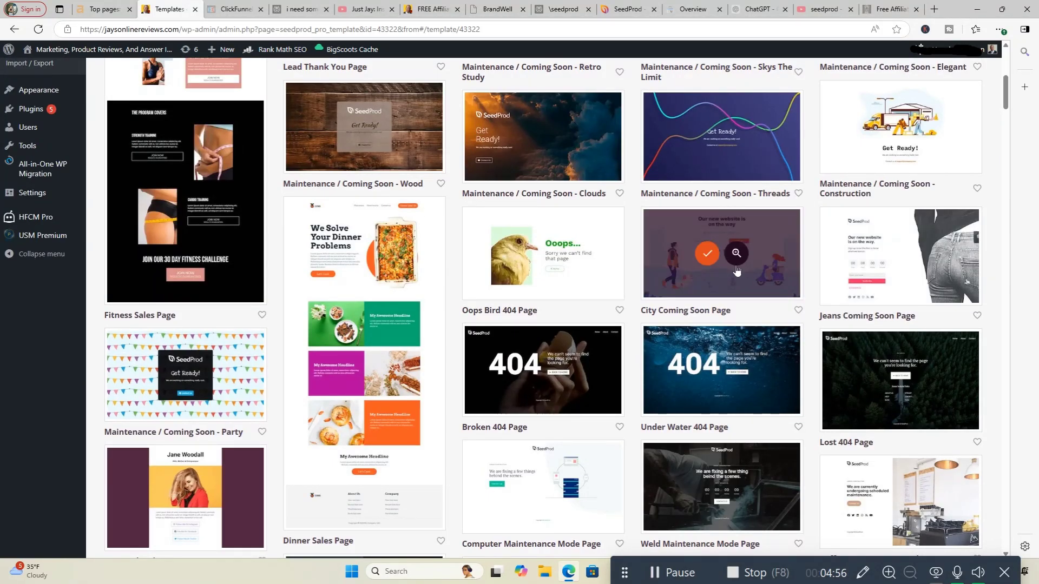
scroll(740, 348, "down", 3)
scroll(811, 357, "up", 4)
Step: Create the page from the Jeans Coming Soon Page template with the name Best Jeans 2025 and start editing it
mouse_move(895, 363)
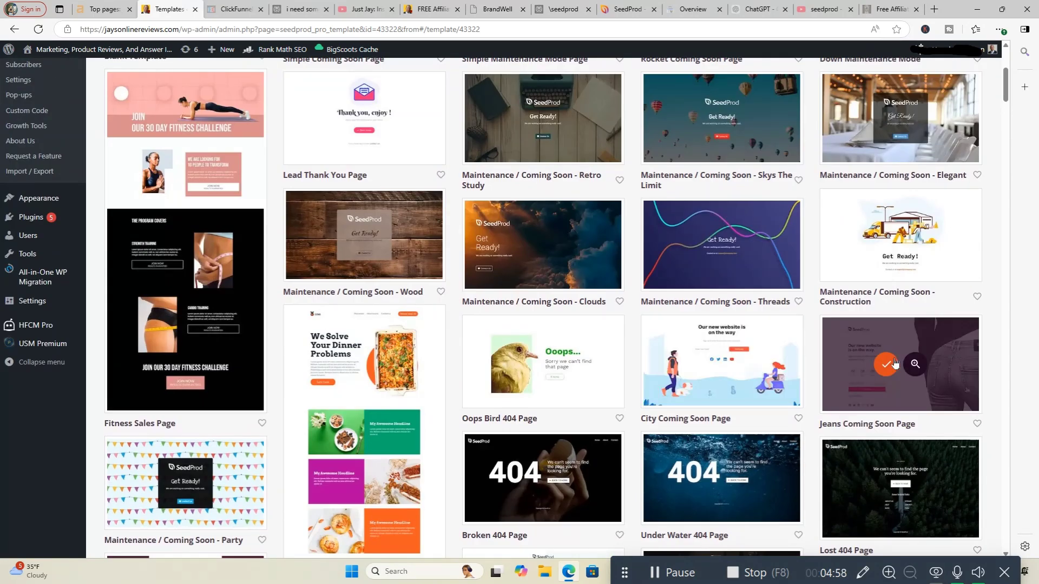
left_click(885, 374)
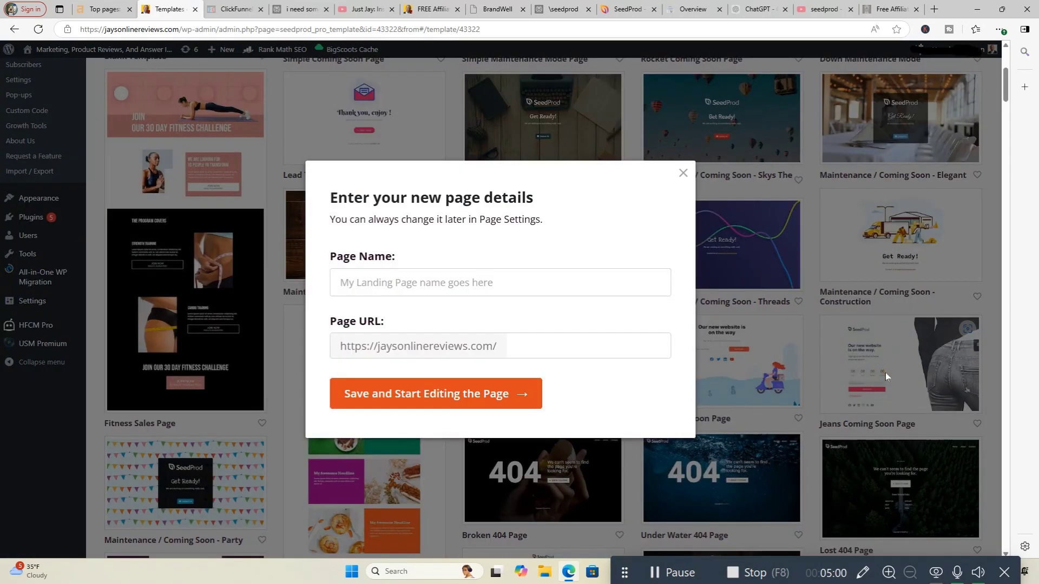
left_click(398, 282)
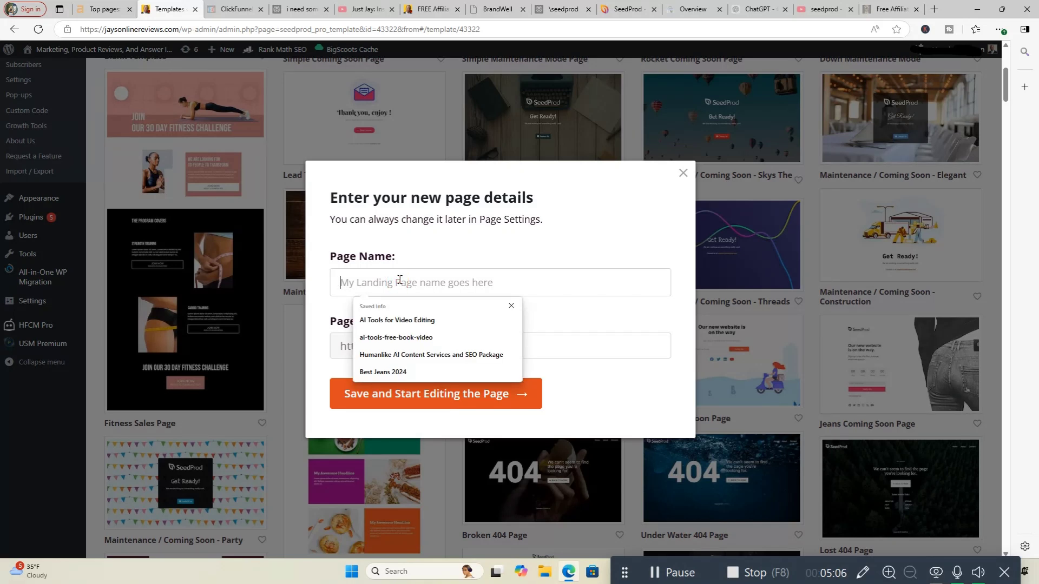
type("Best Jeans")
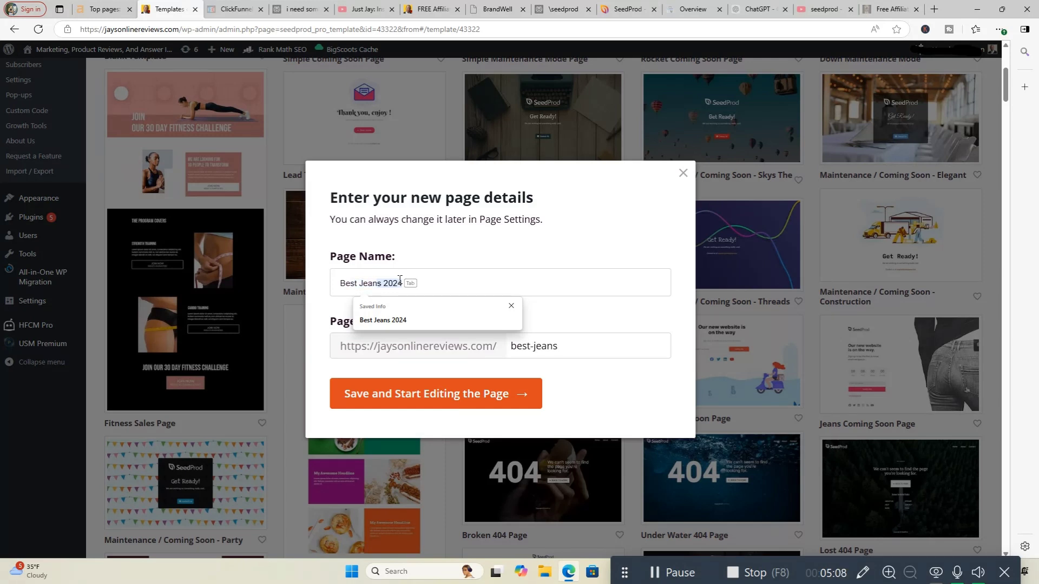
type(" 2025")
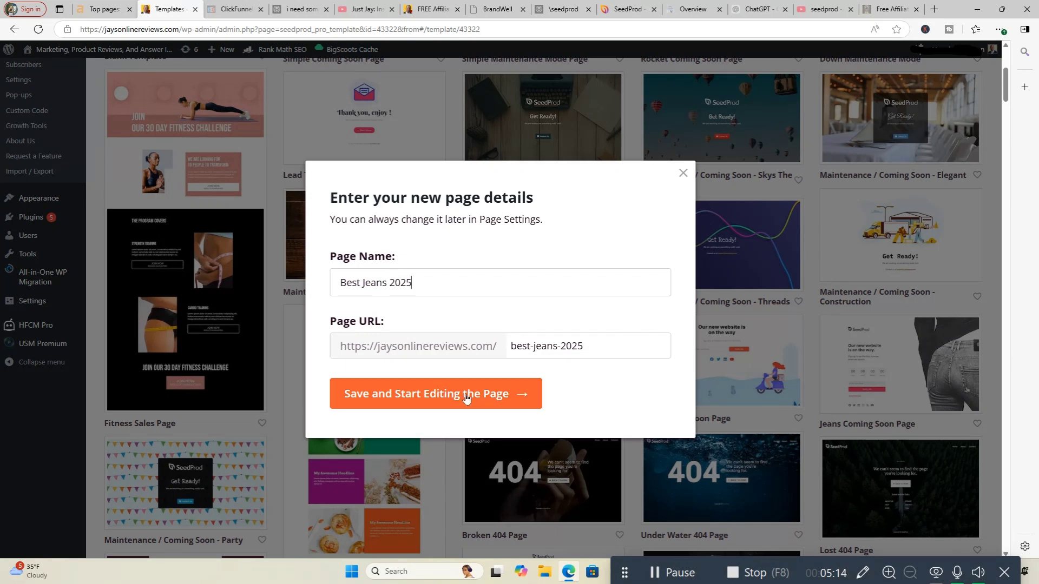
left_click(466, 396)
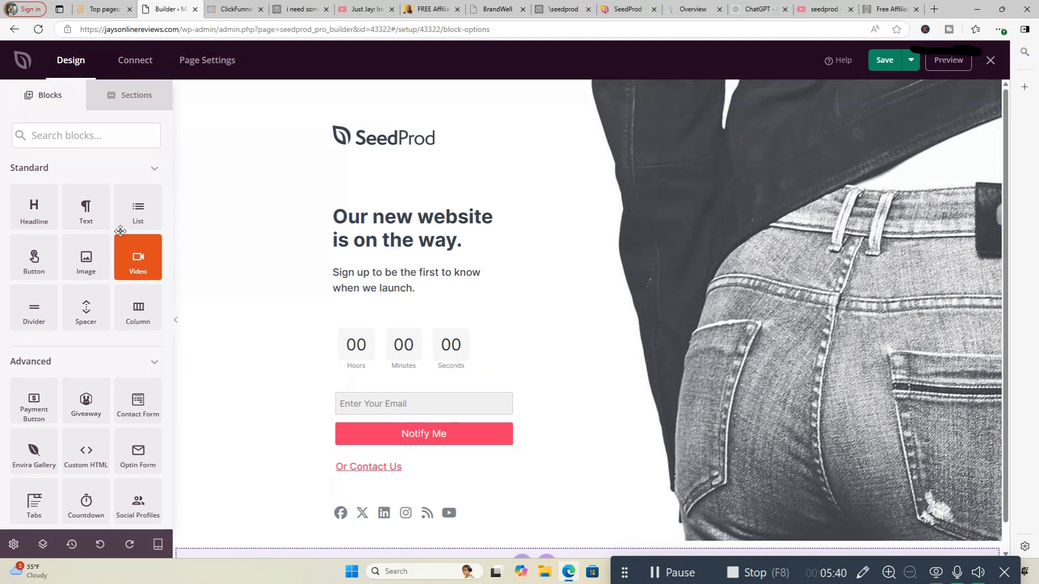
Step: Examine the email marketing and other integrations, then review the Standard, Advanced and WooCommerce design blocks
left_click(136, 67)
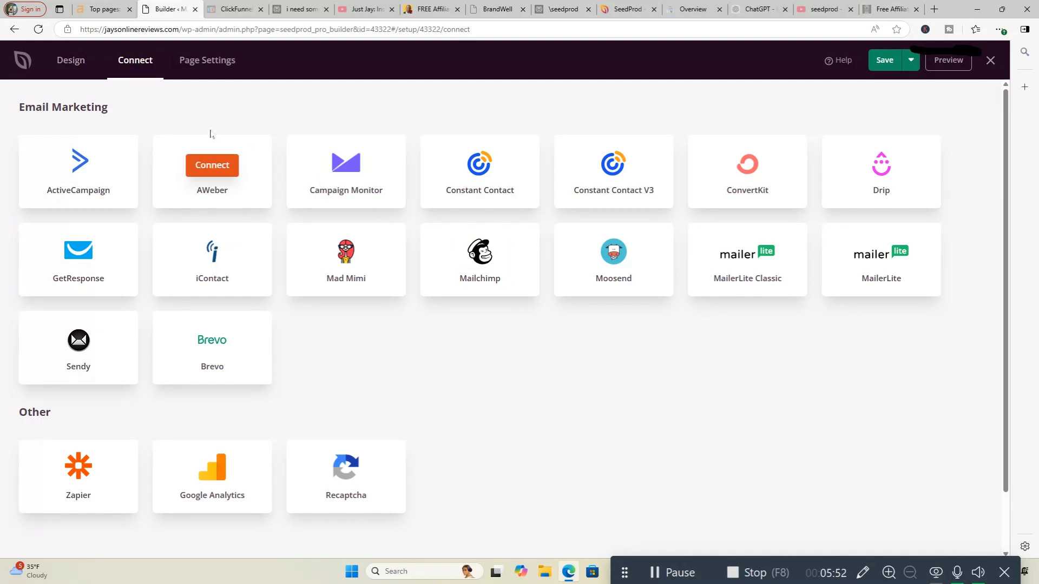
left_click(76, 71)
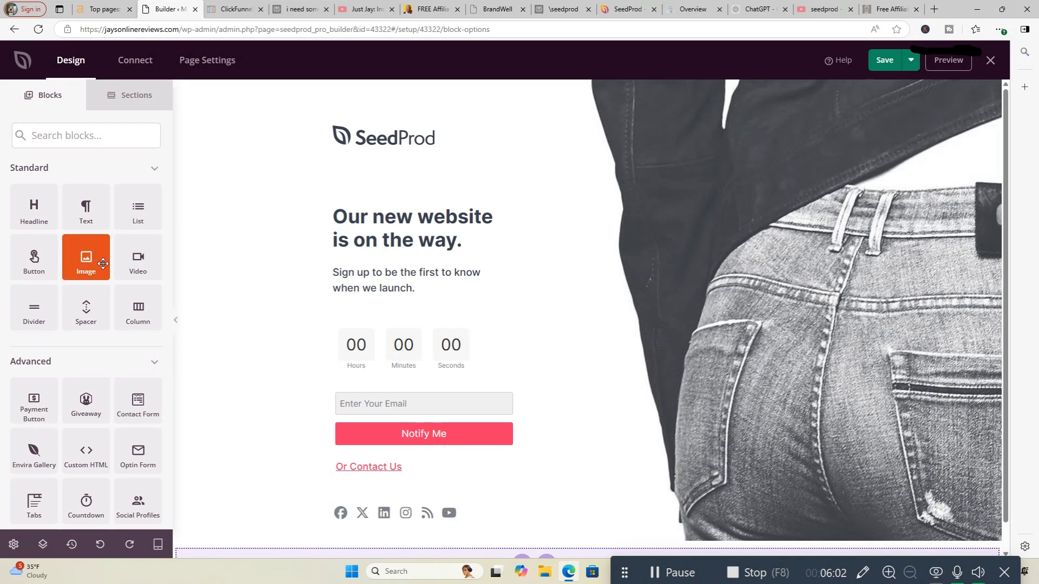
scroll(138, 340, "down", 8)
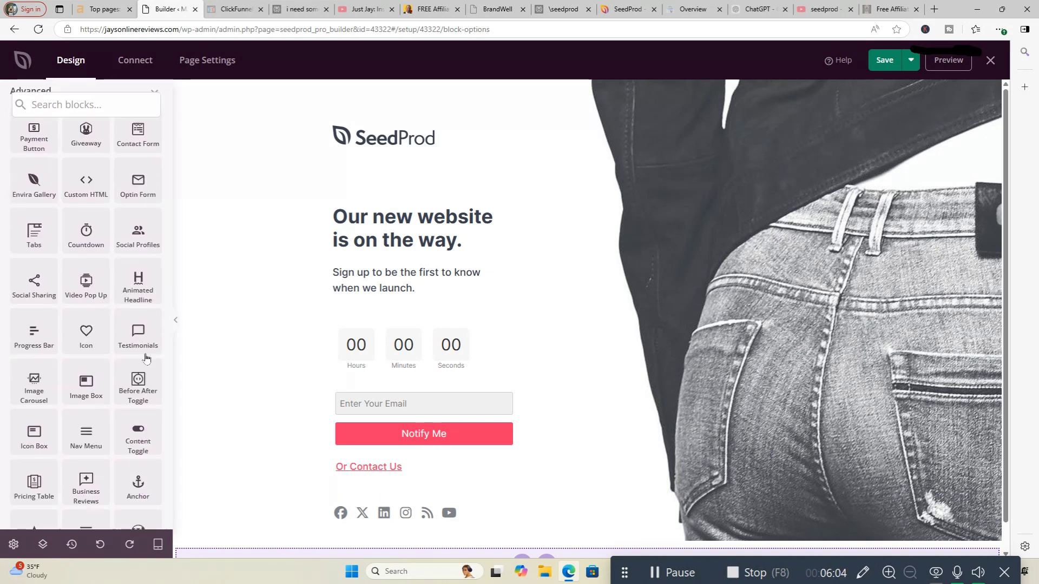
scroll(146, 353, "down", 10)
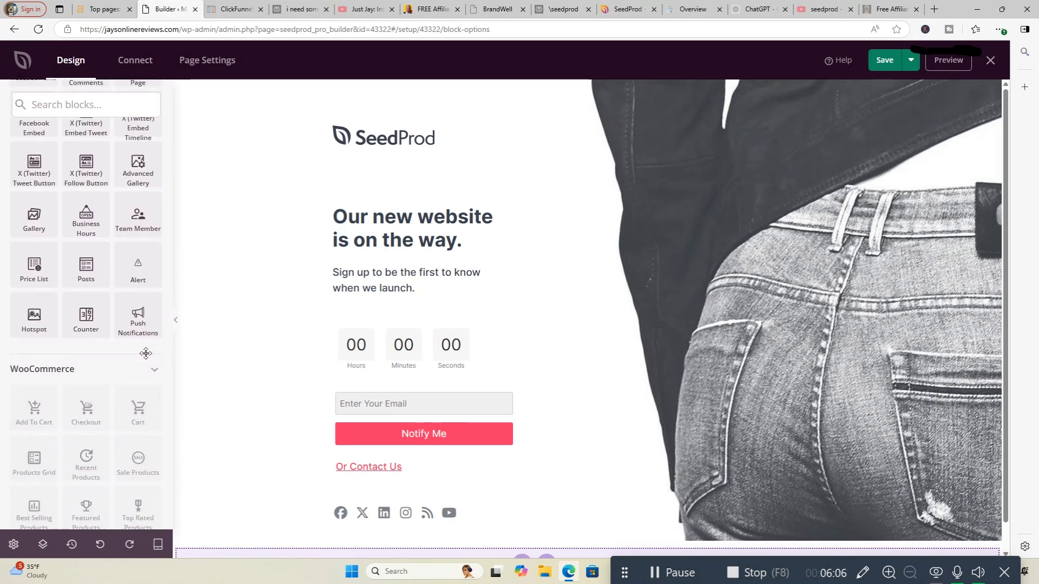
scroll(145, 353, "down", 2)
scroll(145, 353, "up", 14)
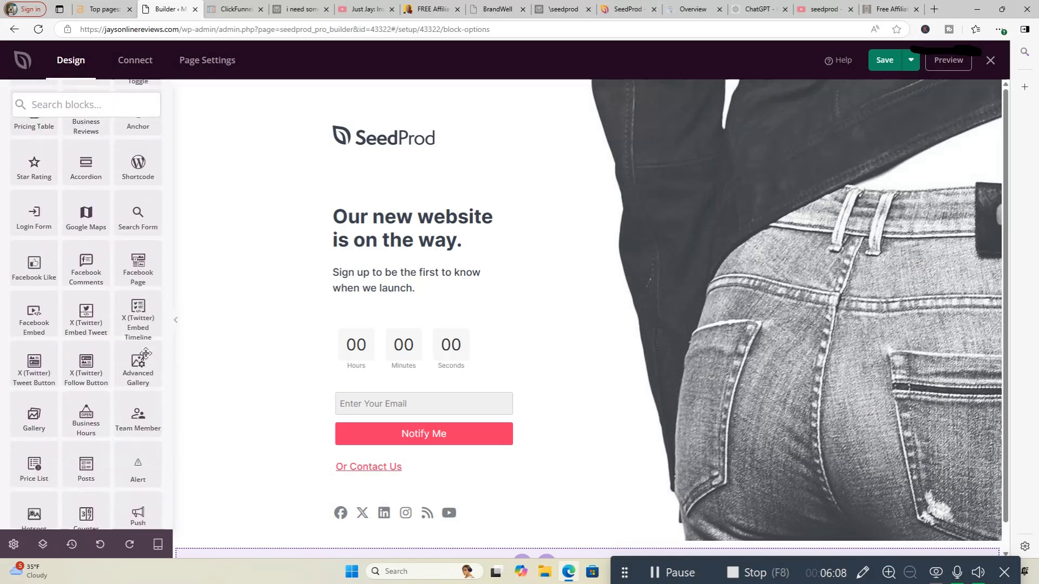
scroll(146, 353, "up", 3)
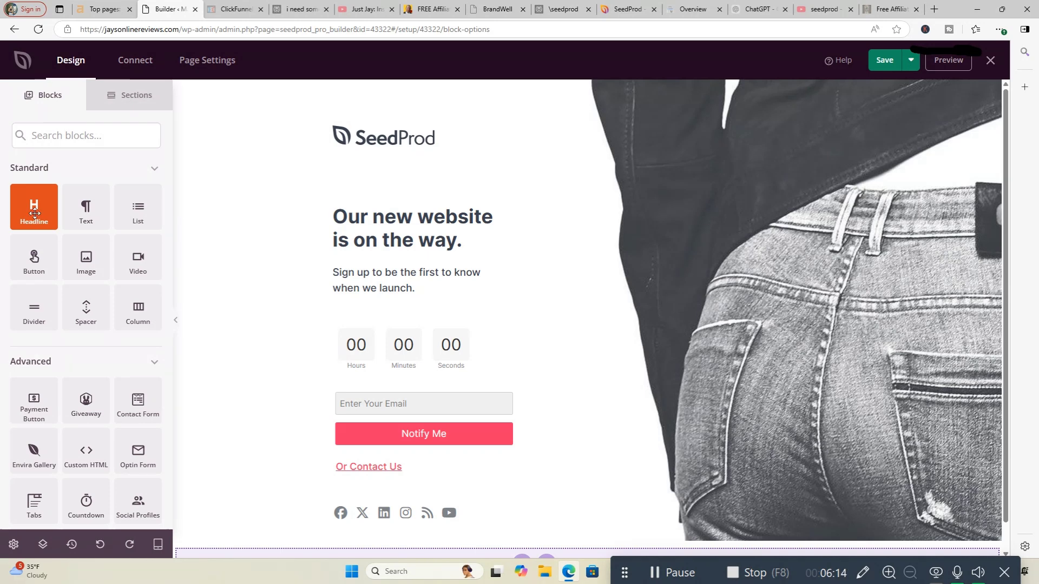
Step: Add a Headline block above the SeedProd logo and delete the logo image
left_click_drag(34, 212, 403, 144)
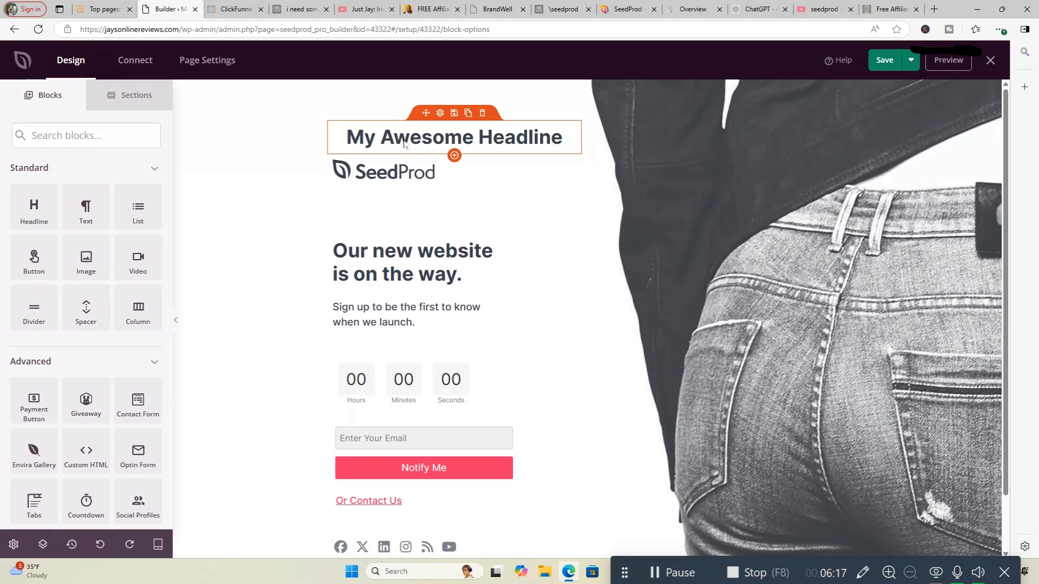
left_click(349, 141)
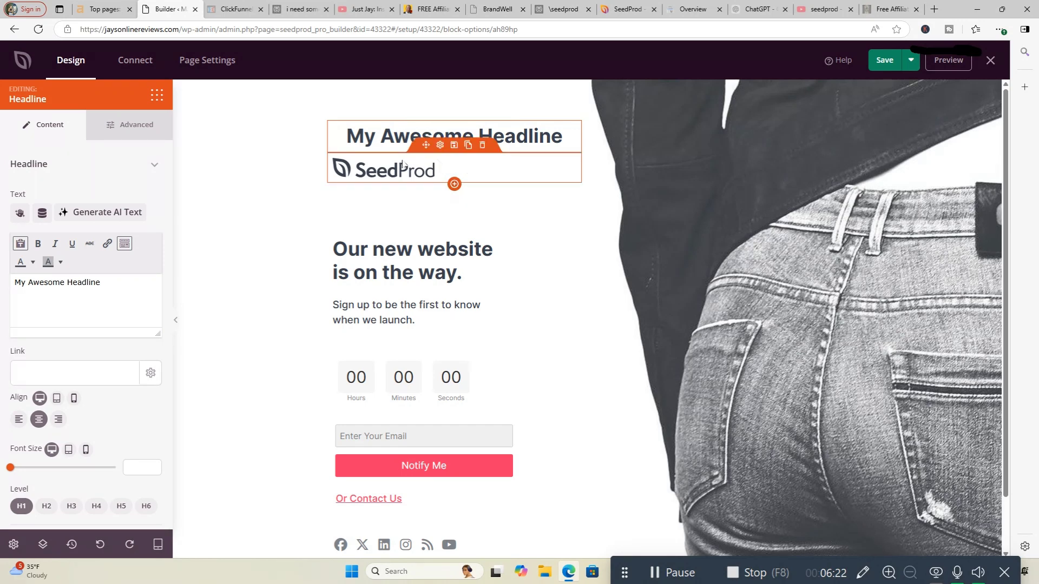
left_click(481, 145)
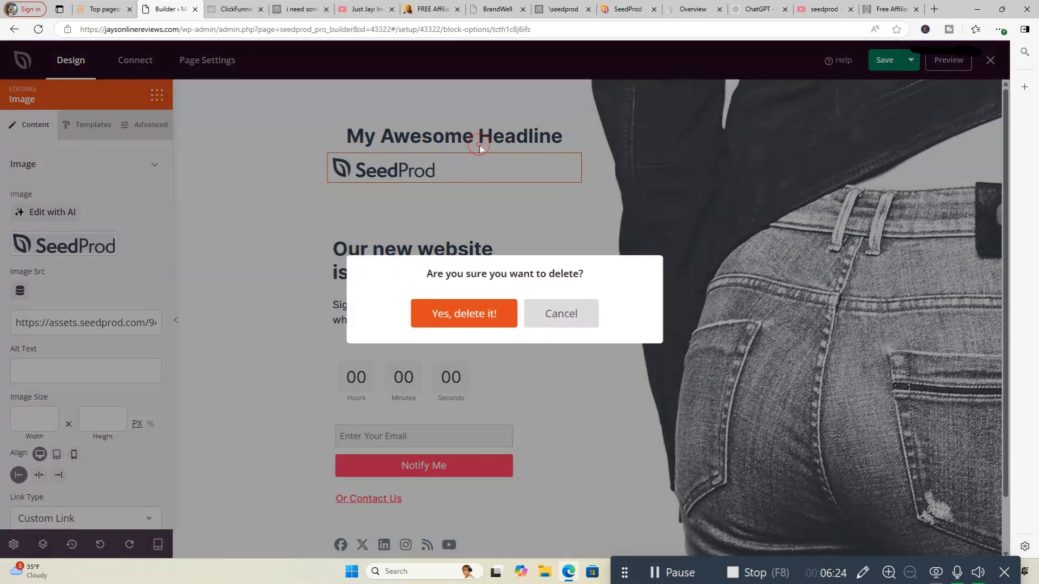
left_click(432, 313)
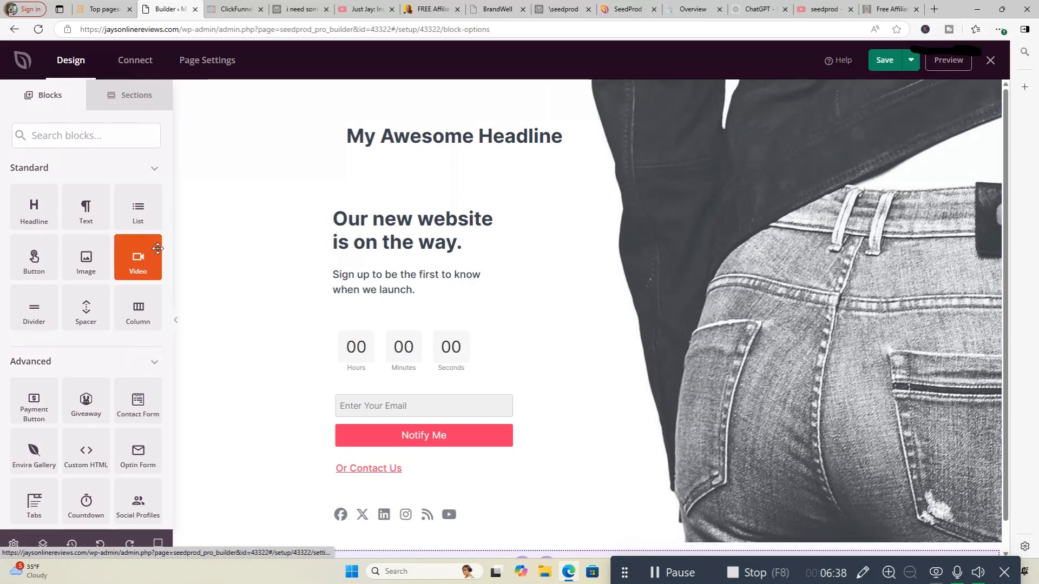
Step: Select the My Awesome Headline block and review its content and advanced style settings
left_click(417, 143)
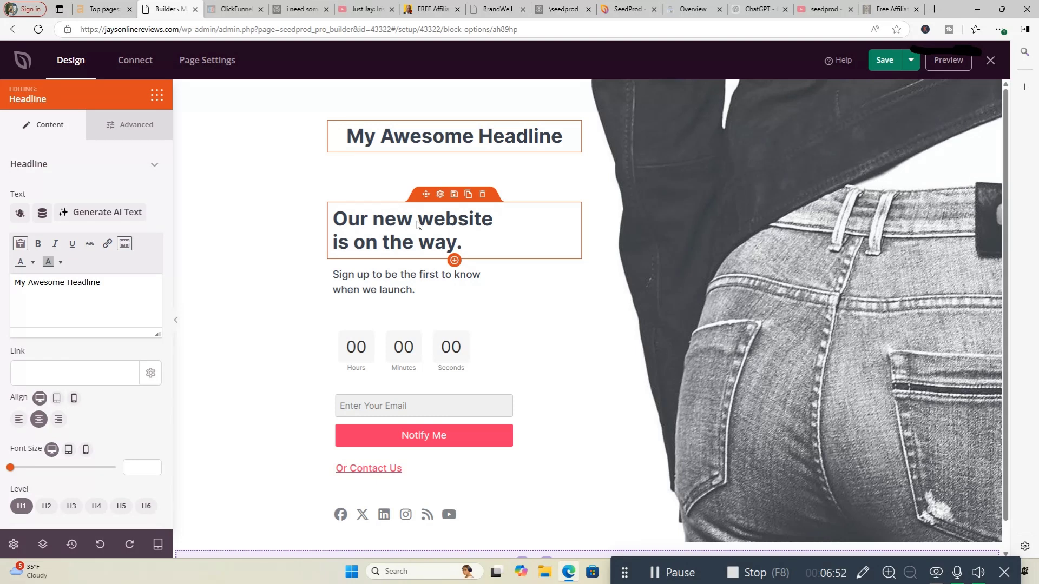
left_click(132, 134)
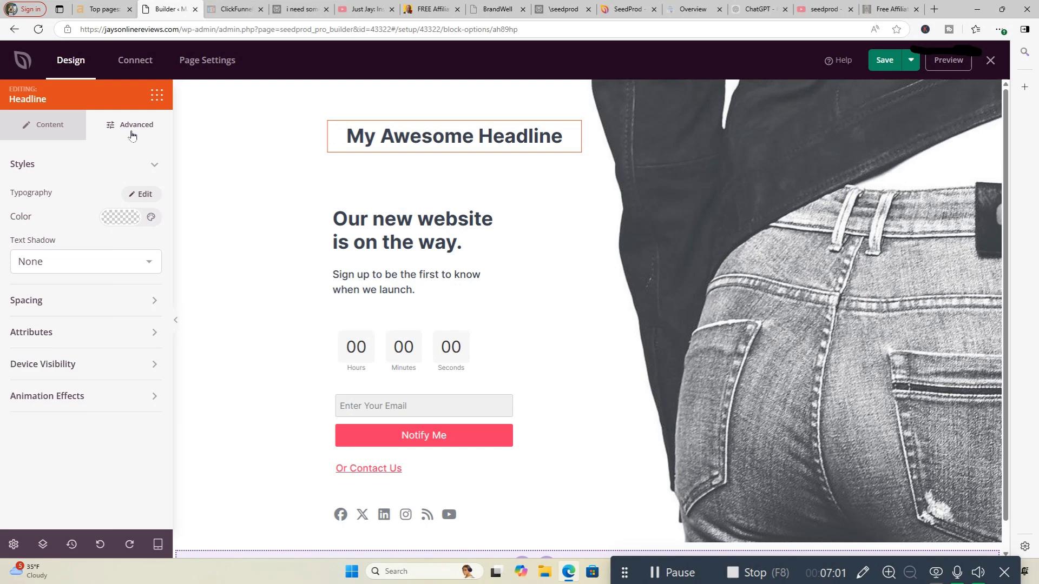
double_click(54, 132)
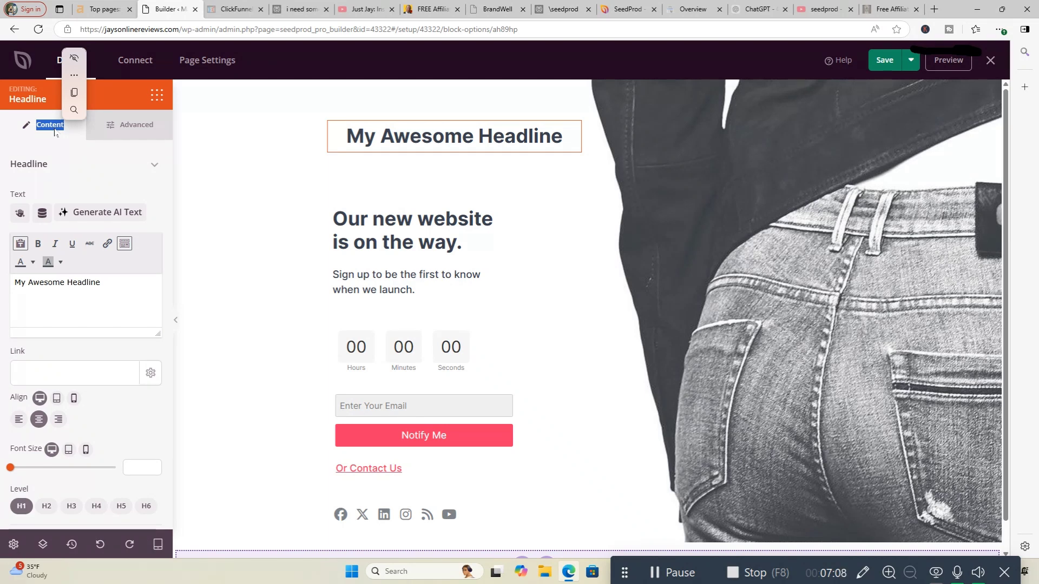
Step: Switch to the live free affiliate email funnel generator page and examine its headline, email signup form and site navigation section
left_click(439, 11)
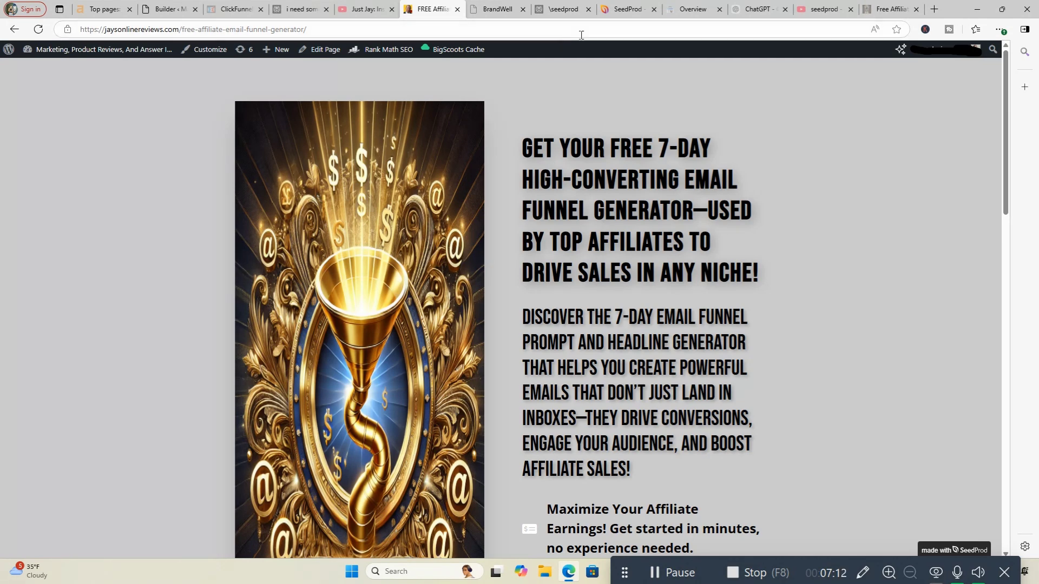
left_click(621, 15)
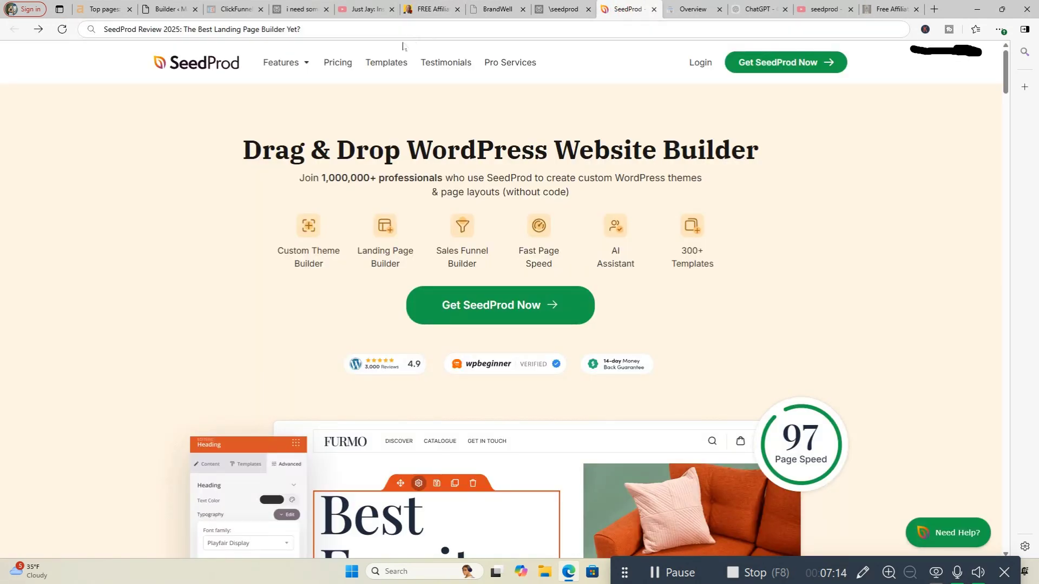
left_click(428, 10)
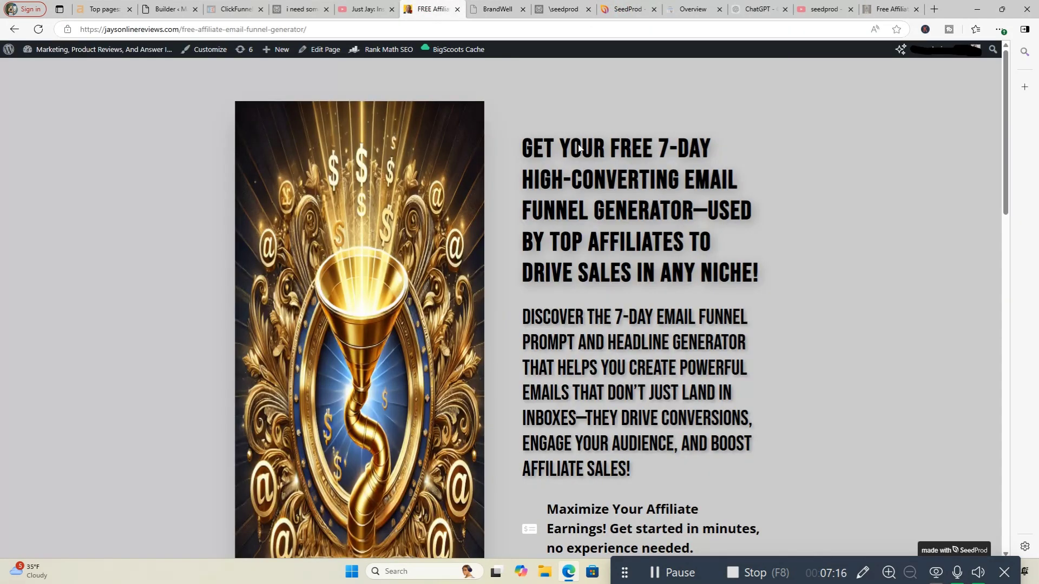
scroll(731, 331, "down", 3)
scroll(736, 350, "down", 8)
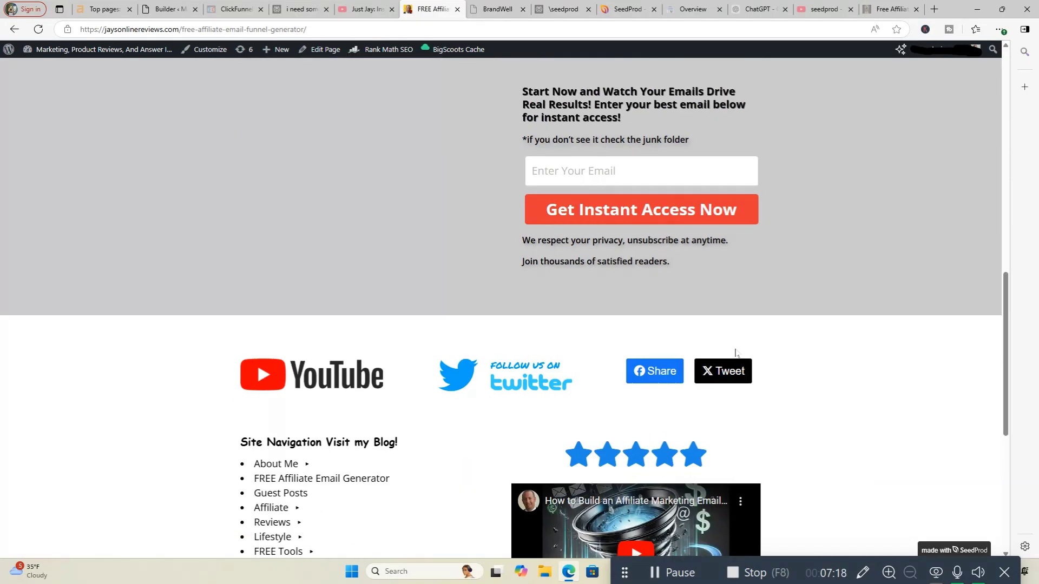
scroll(734, 349, "up", 15)
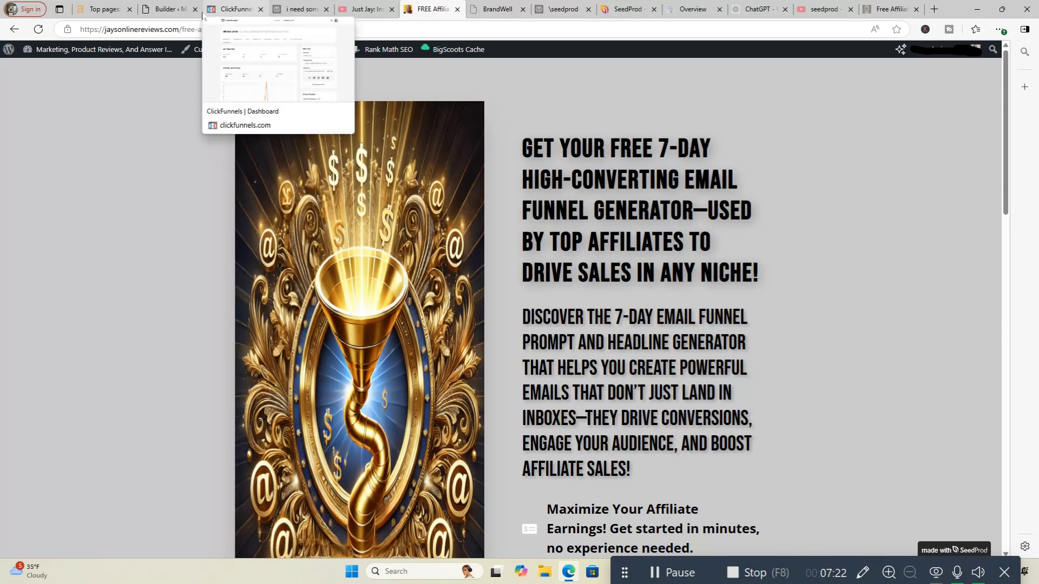
Step: Return to the Best Jeans 2025 page builder and check the headline block's advanced typography, color and text shadow options
left_click(181, 12)
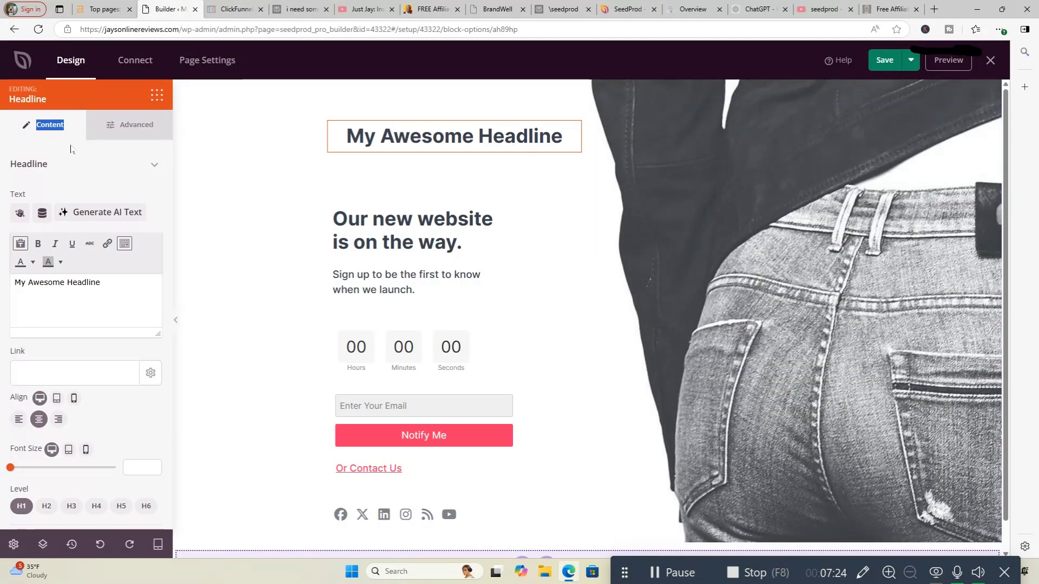
left_click(404, 132)
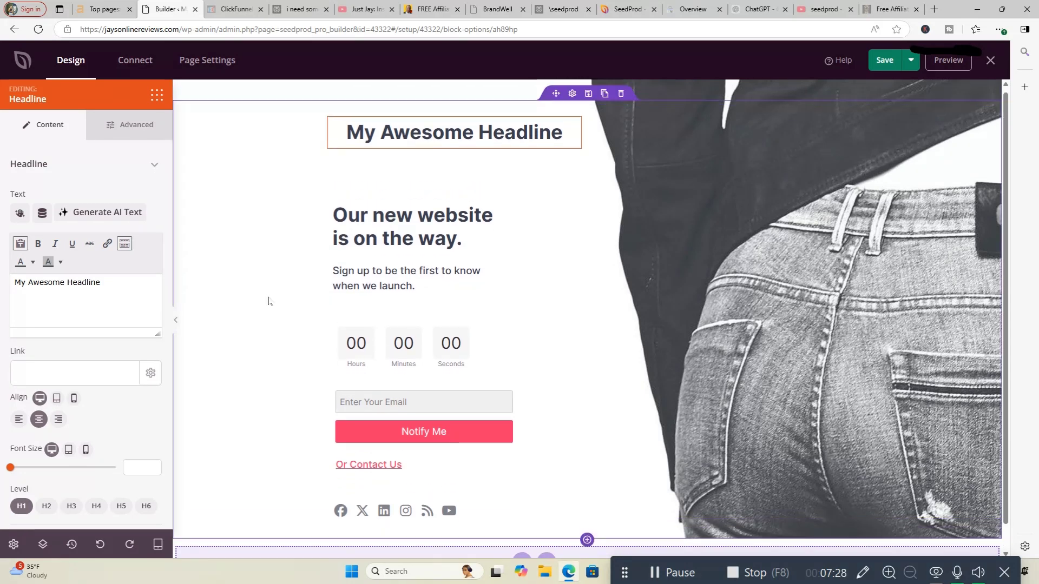
left_click(144, 128)
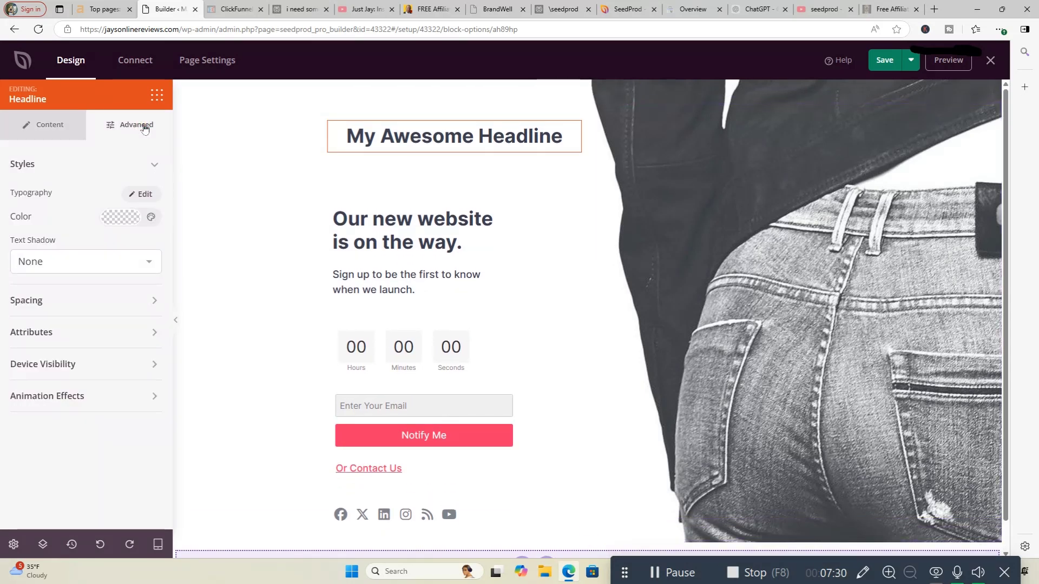
Step: Review the page's general settings, then examine the design blocks from Standard through Easy Digital Downloads and Saved Blocks
left_click(207, 61)
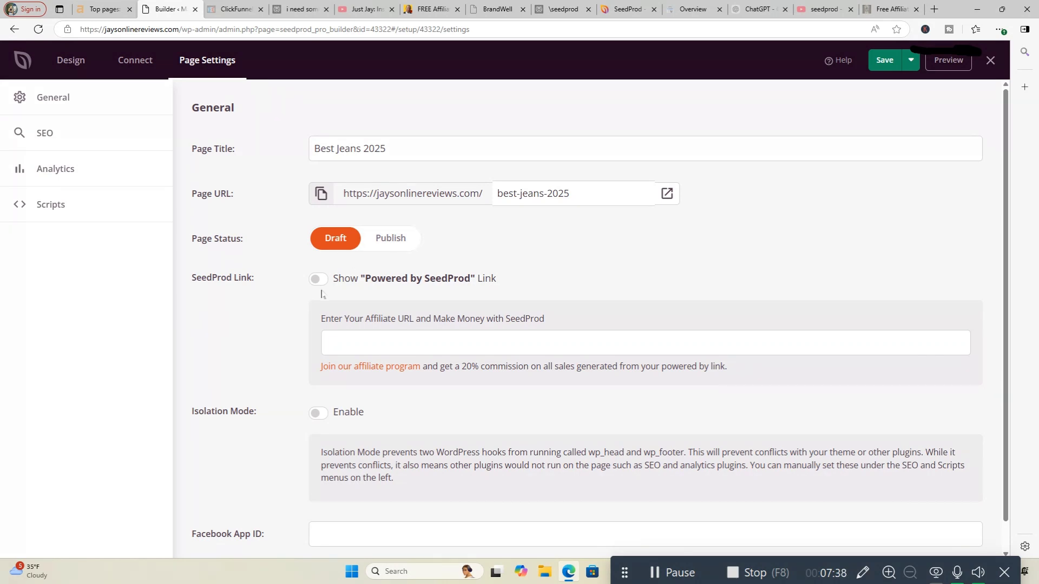
scroll(325, 325, "down", 1)
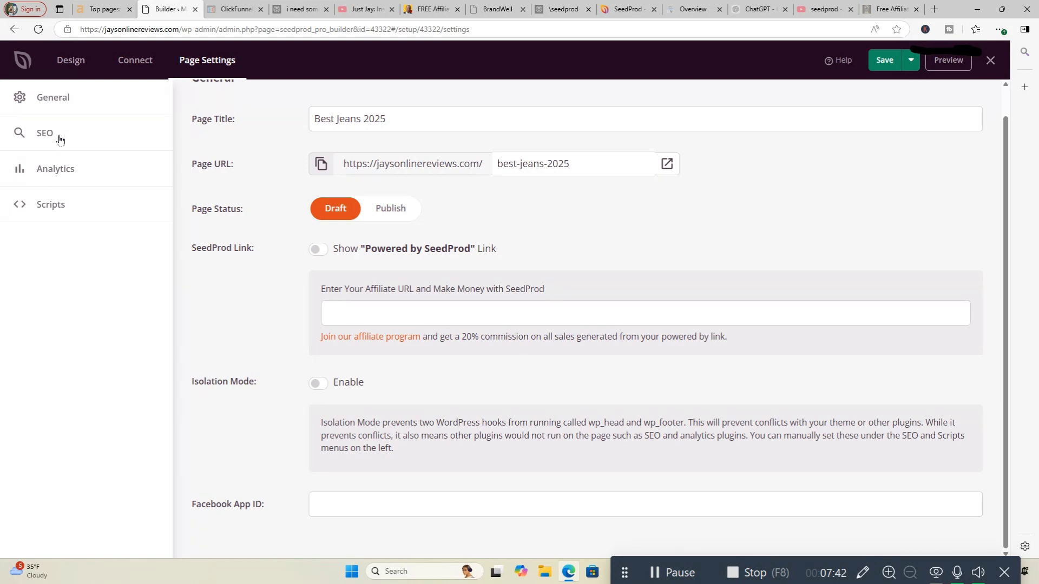
left_click(65, 70)
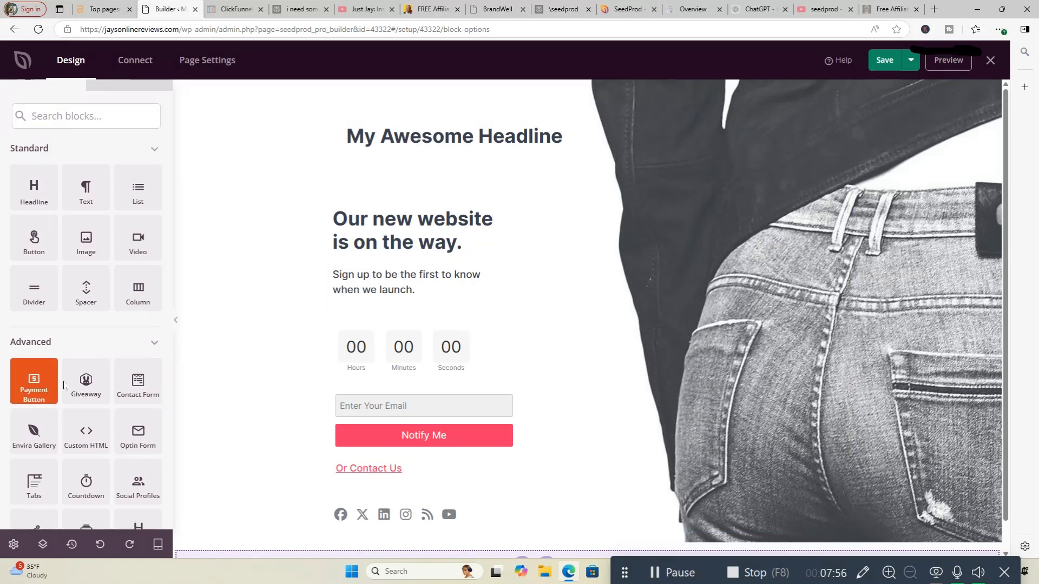
scroll(87, 379, "down", 15)
scroll(90, 382, "down", 2)
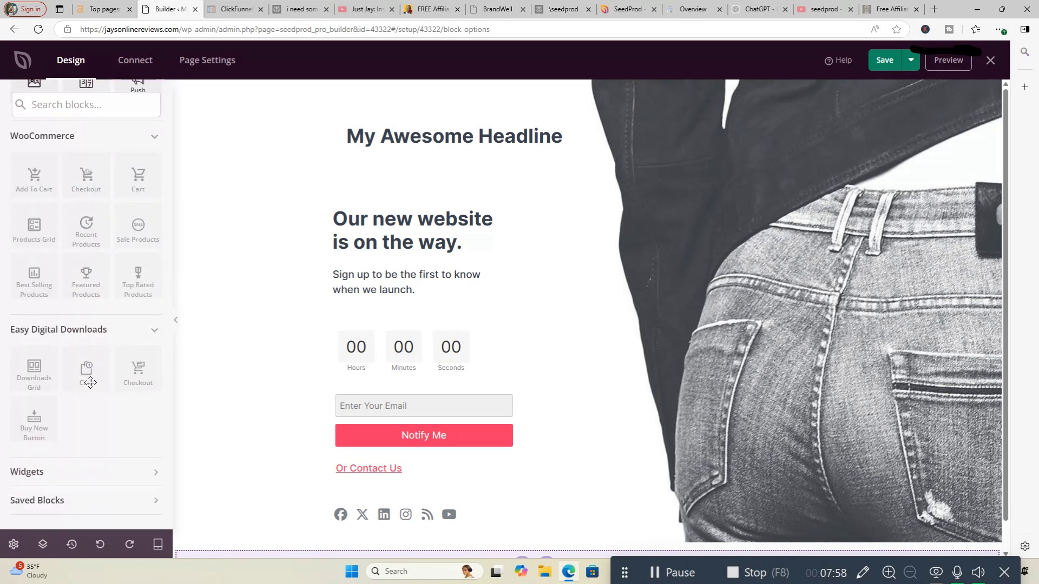